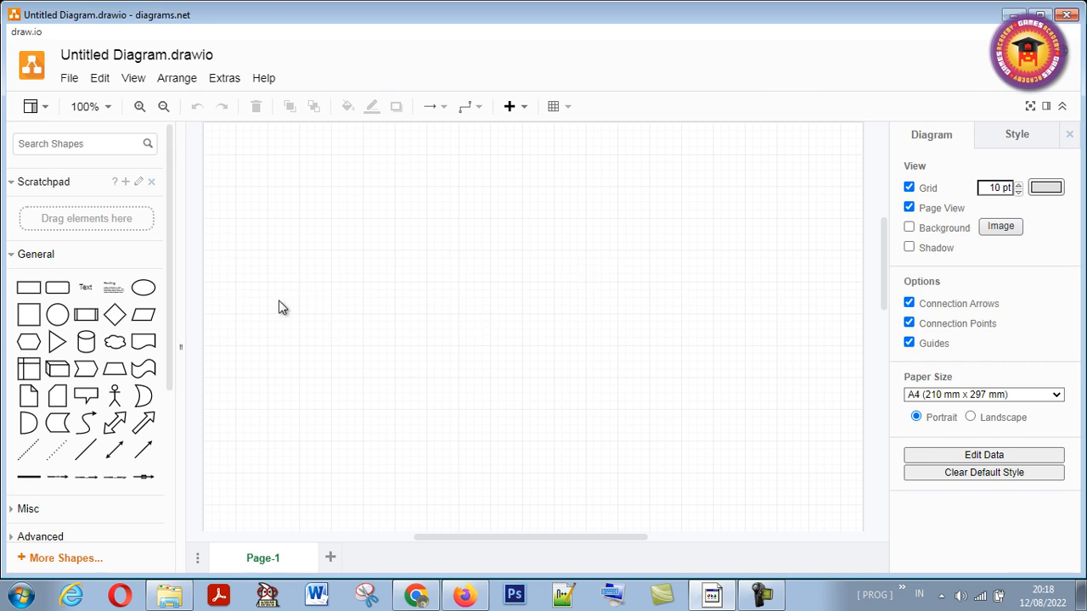
- Place a rounded rectangle in the upper middle of the page and draw an elbow connector from its bottom edge down to the lower left
left_click(61, 292)
left_click_drag(556, 313, 549, 250)
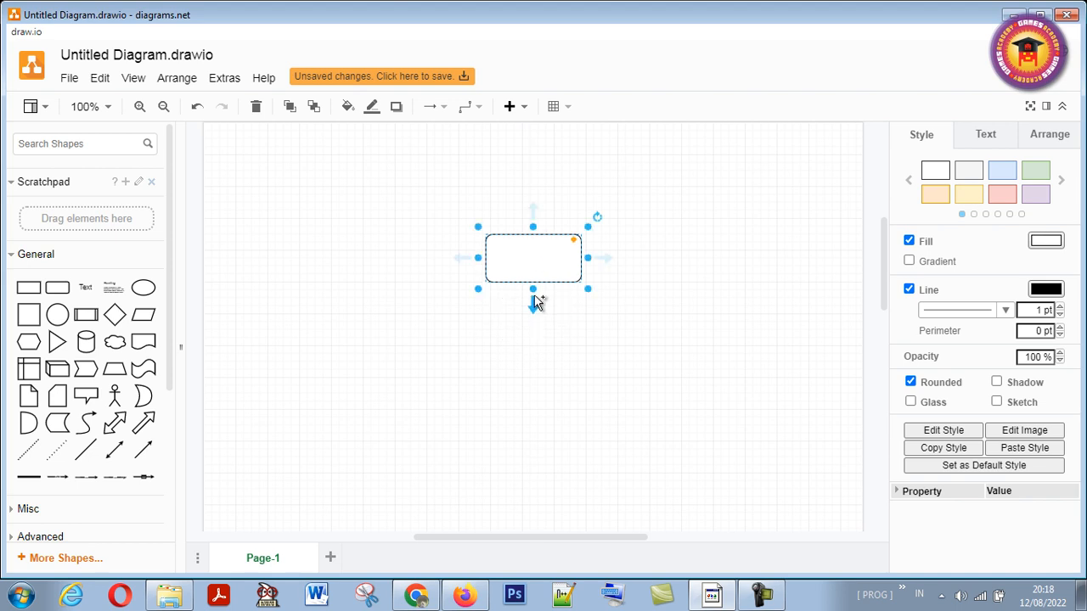
left_click_drag(536, 306, 427, 349)
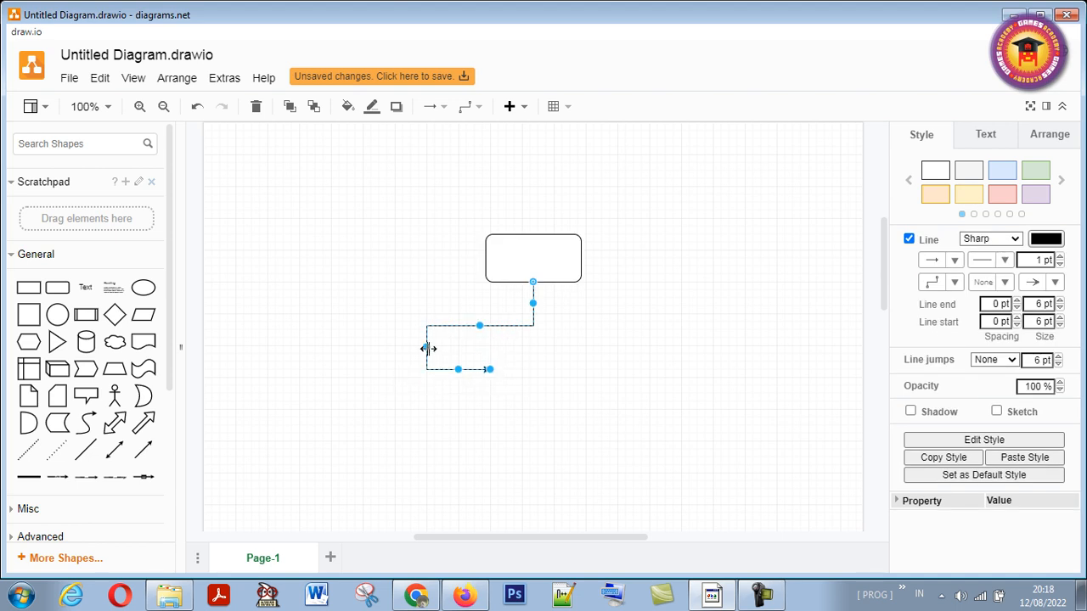
left_click_drag(490, 371, 426, 386)
left_click(543, 299)
- Draw a second elbow connector from the rounded rectangle's bottom edge, branching right and ending in a downward arrow
left_click(533, 274)
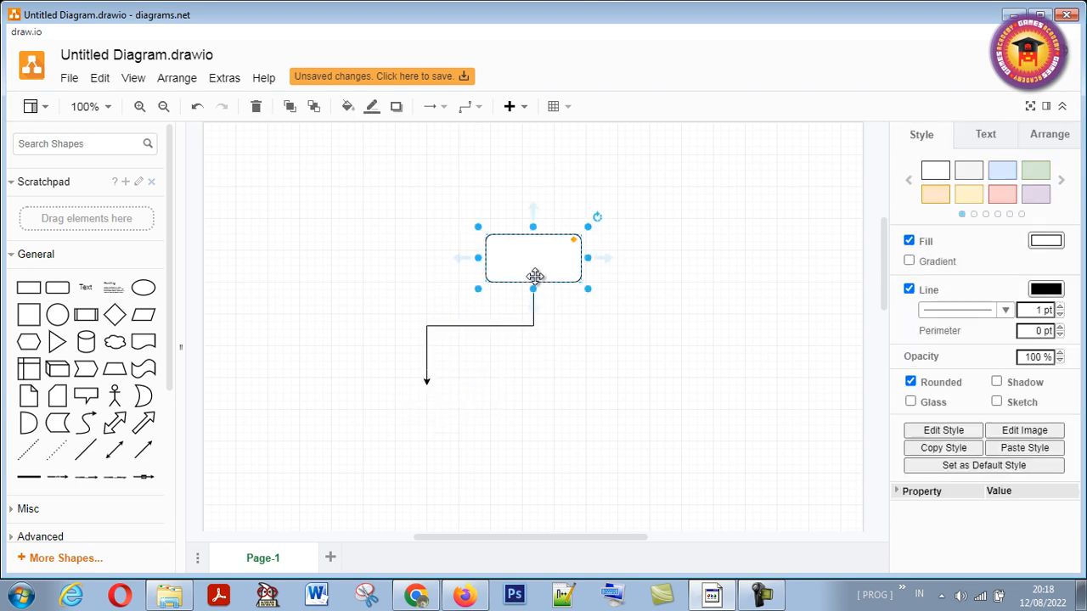
left_click_drag(533, 313, 649, 370)
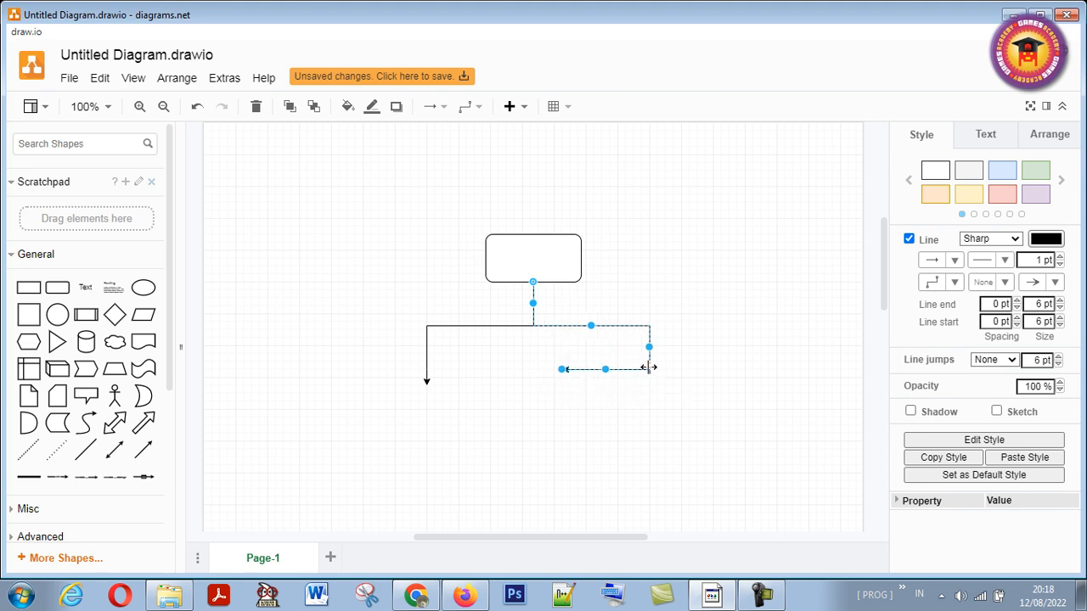
left_click_drag(562, 372, 652, 380)
left_click(582, 384)
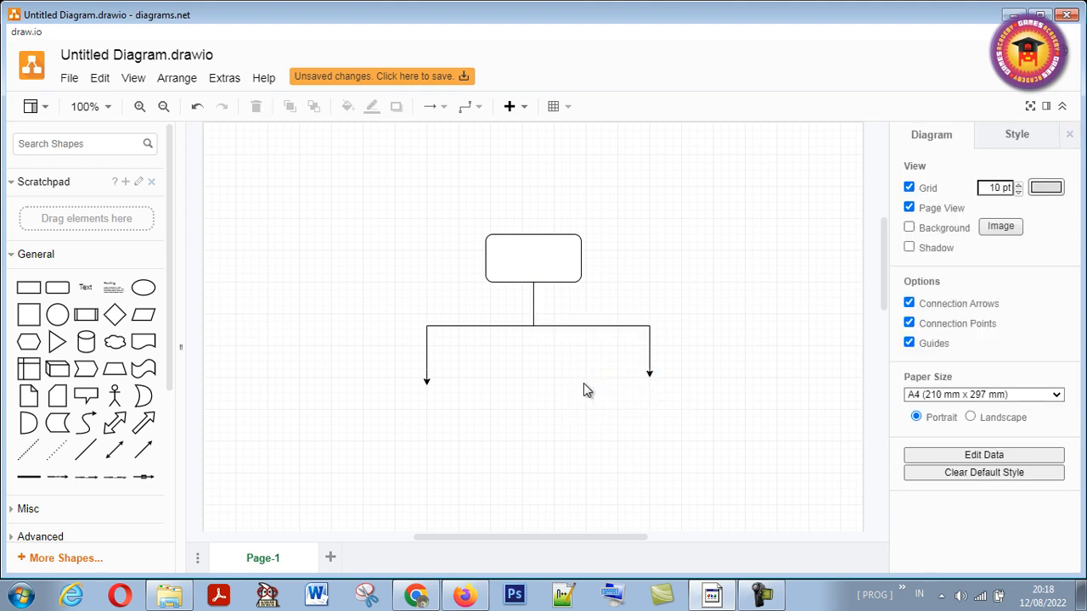
- Adjust the right connector so its arrow points straight down and ends level with the left connector's arrow
left_click(650, 374)
left_click_drag(650, 379, 649, 389)
left_click(636, 388)
left_click(634, 325)
left_click_drag(635, 325, 583, 323)
left_click_drag(649, 355, 642, 355)
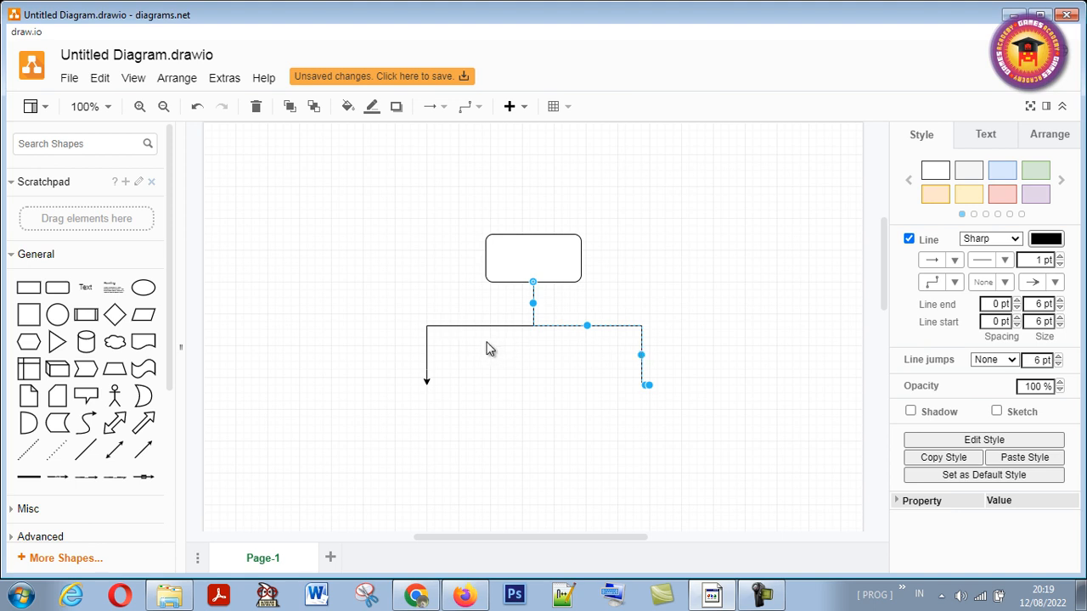
left_click_drag(641, 355, 650, 356)
left_click(629, 362)
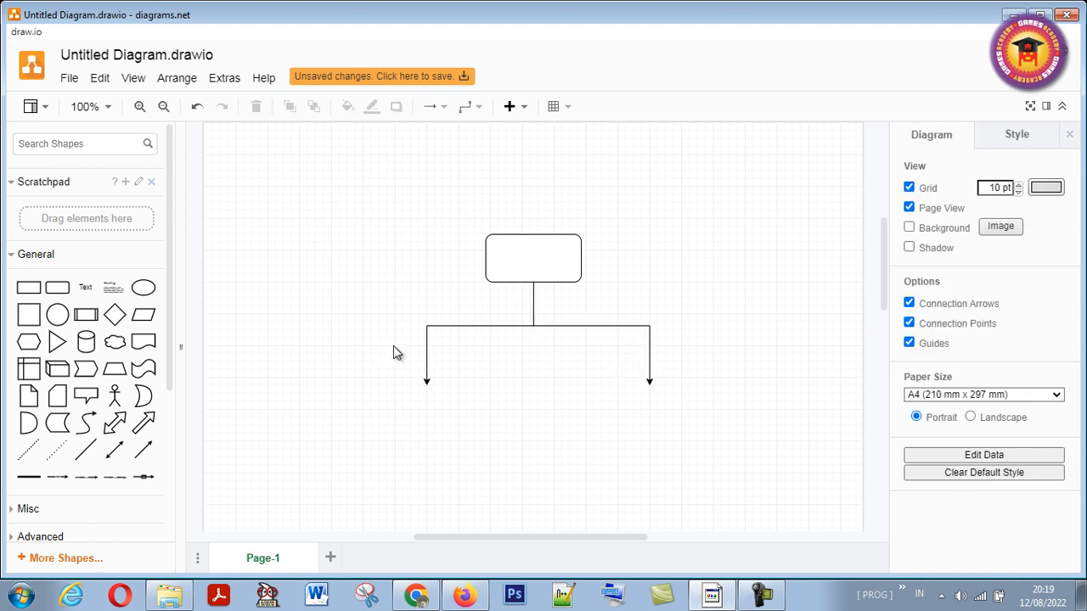
- Place an enlarged square under the left arrow and duplicate it under the right arrow
mouse_move(47, 292)
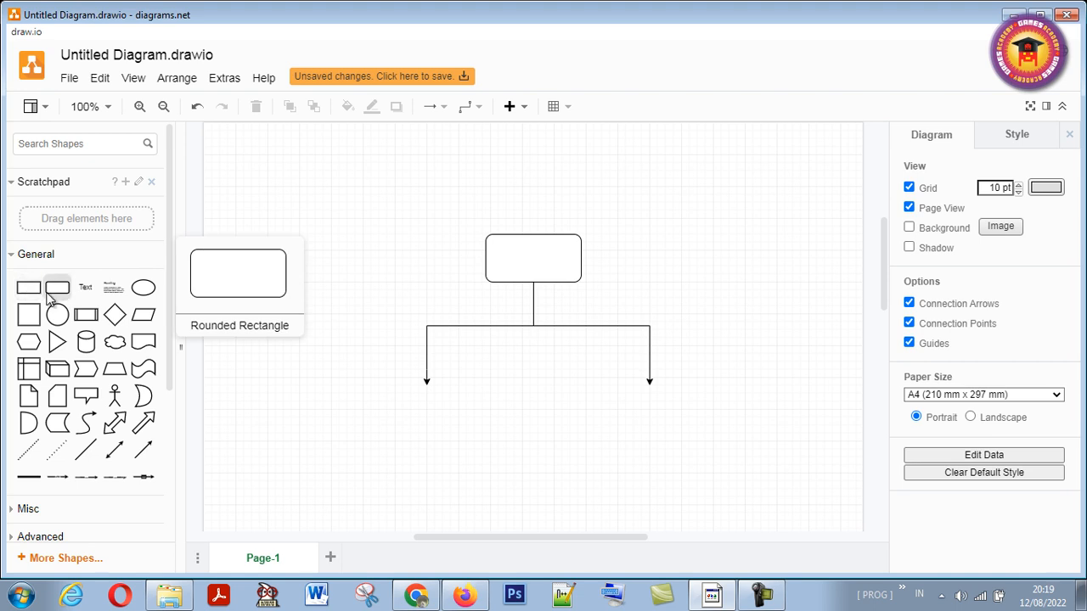
left_click_drag(29, 315, 395, 380)
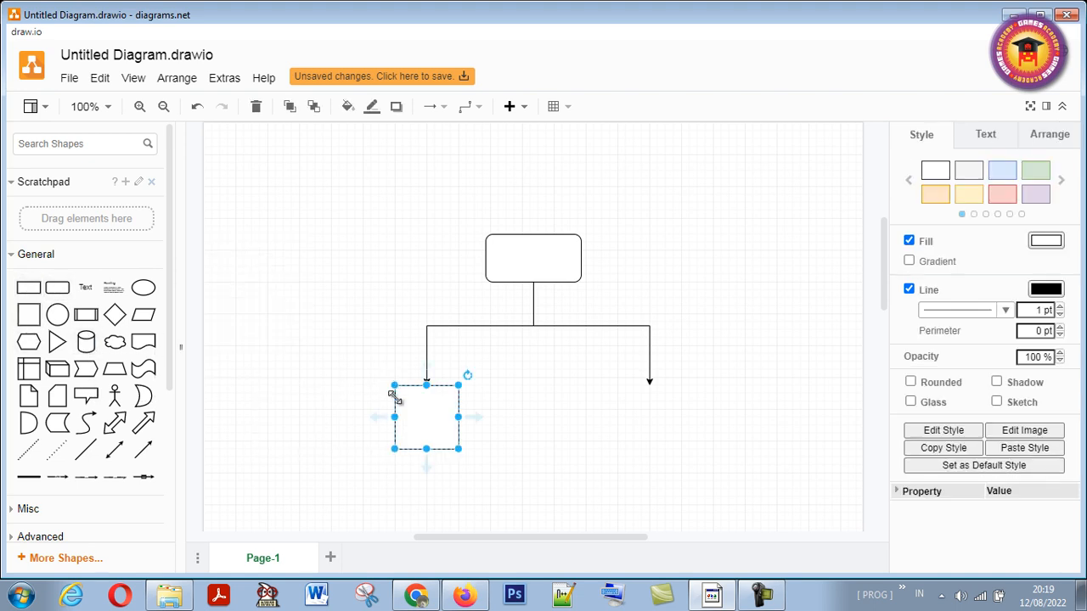
left_click_drag(391, 452, 428, 440)
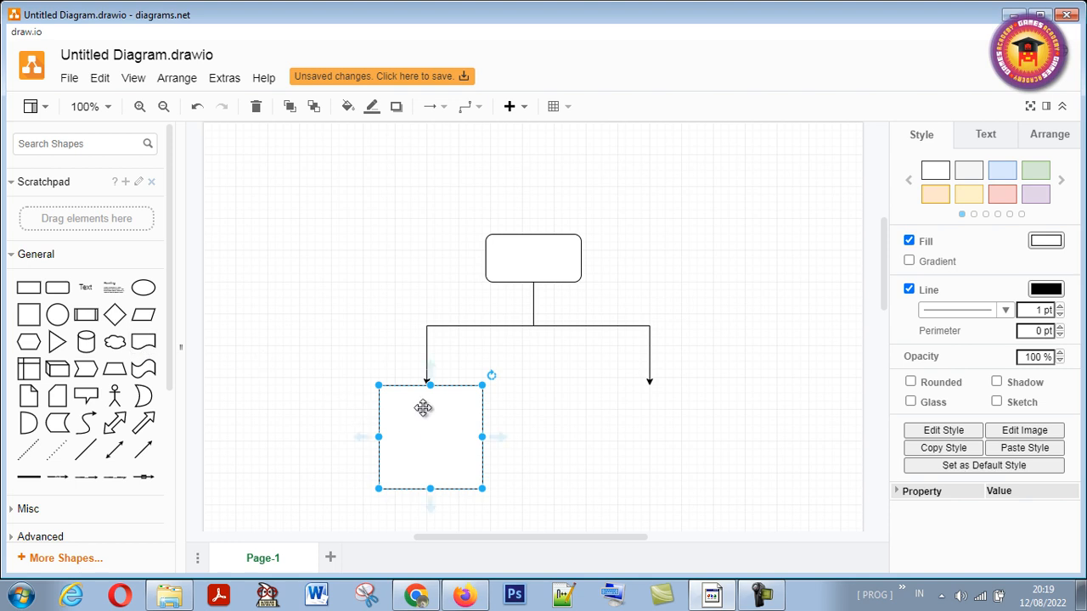
left_click_drag(425, 406, 652, 447)
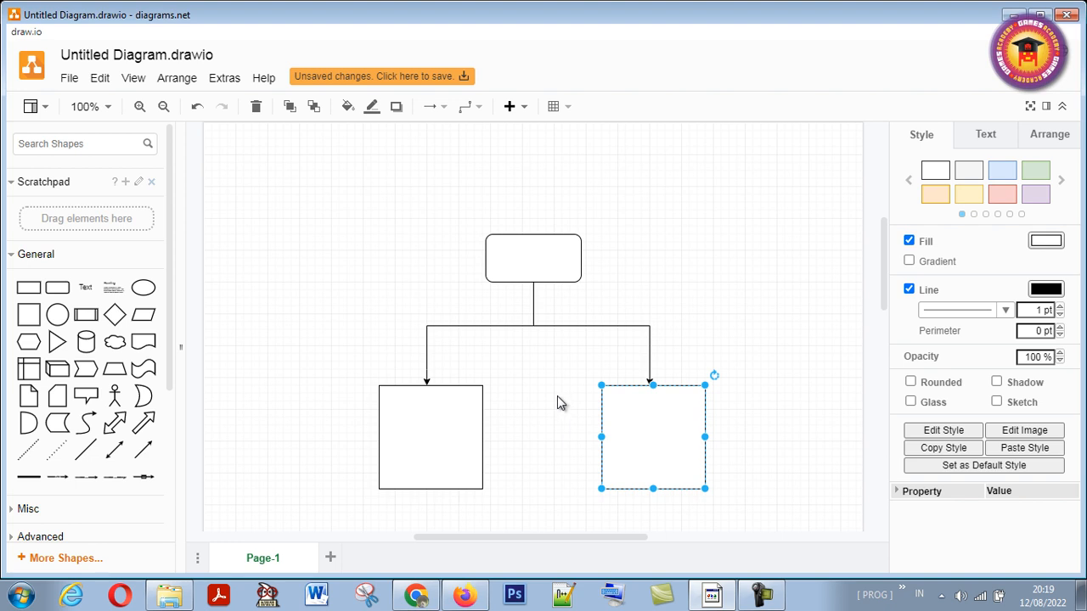
left_click(569, 375)
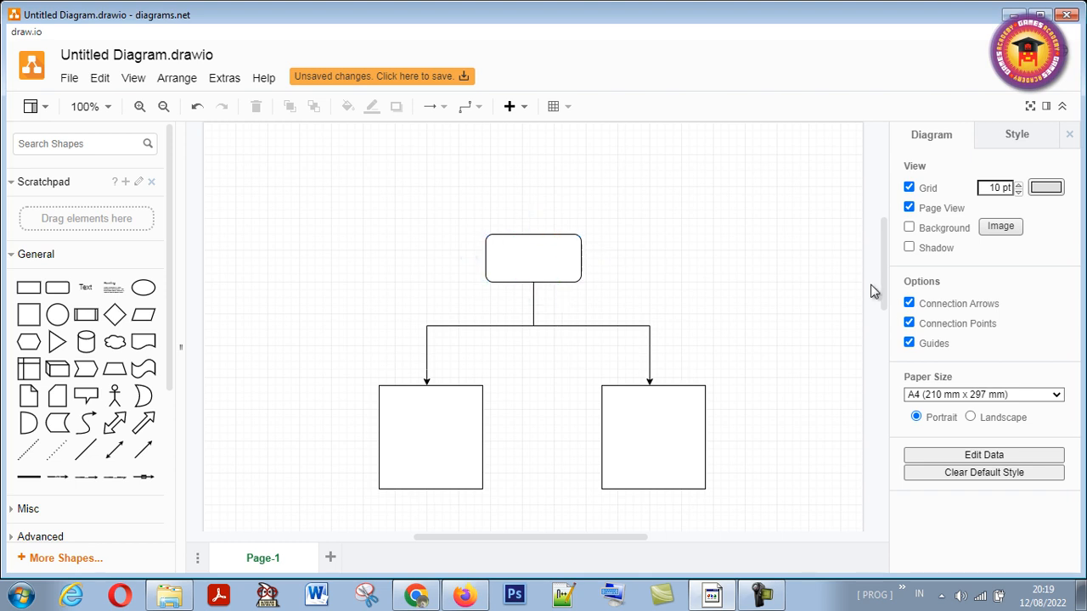
left_click_drag(885, 301, 883, 316)
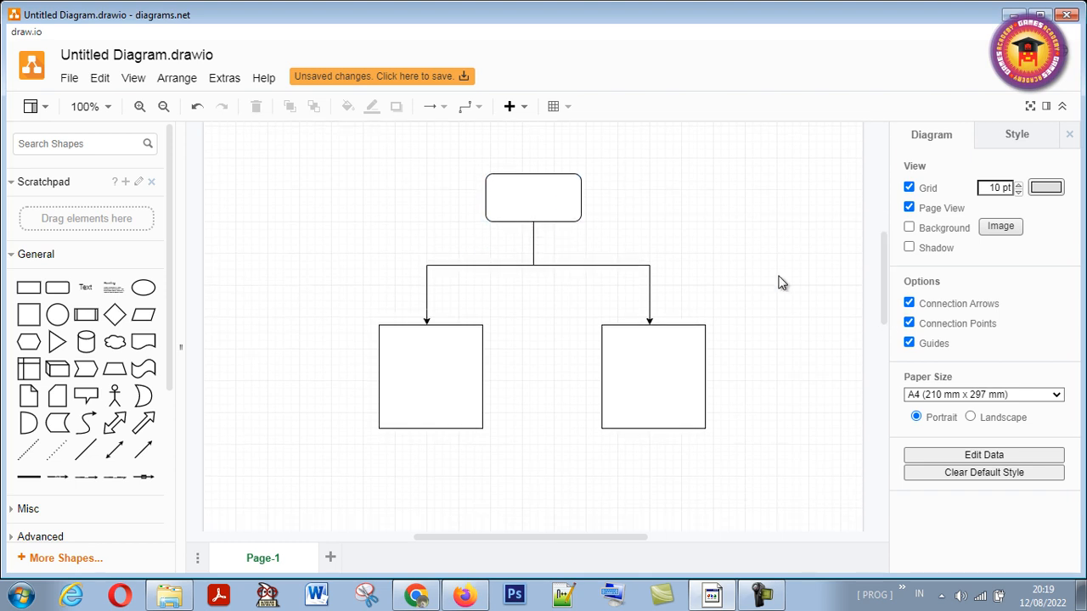
left_click_drag(877, 309, 882, 297)
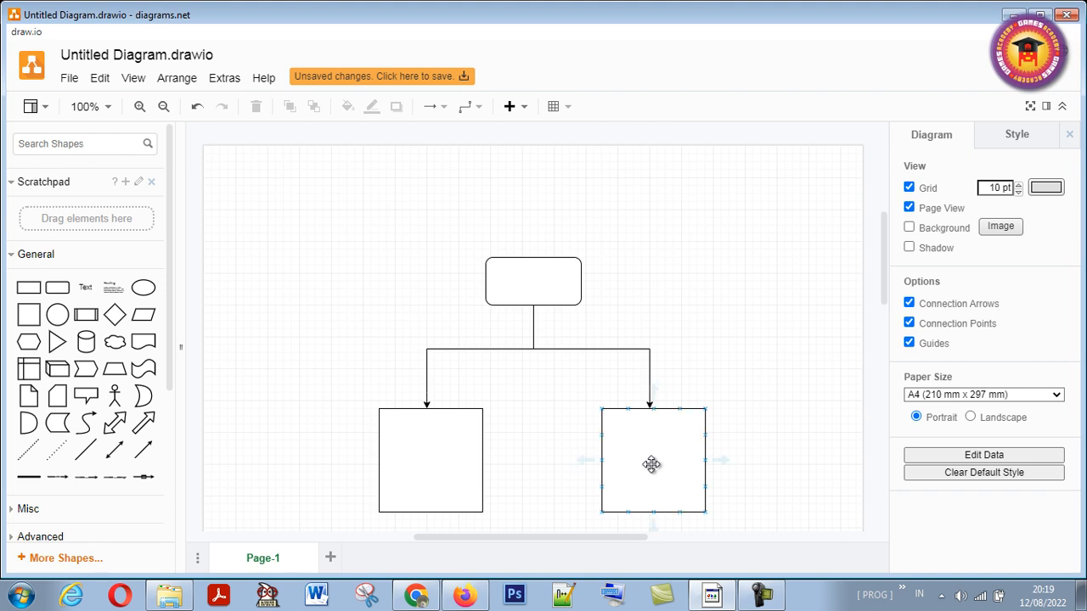
mouse_move(639, 444)
left_mouse_down()
mouse_move(627, 444)
mouse_move(636, 443)
left_mouse_up()
left_click(521, 363)
- Show the Layers window and add a new layer above the Background layer
left_click(136, 79)
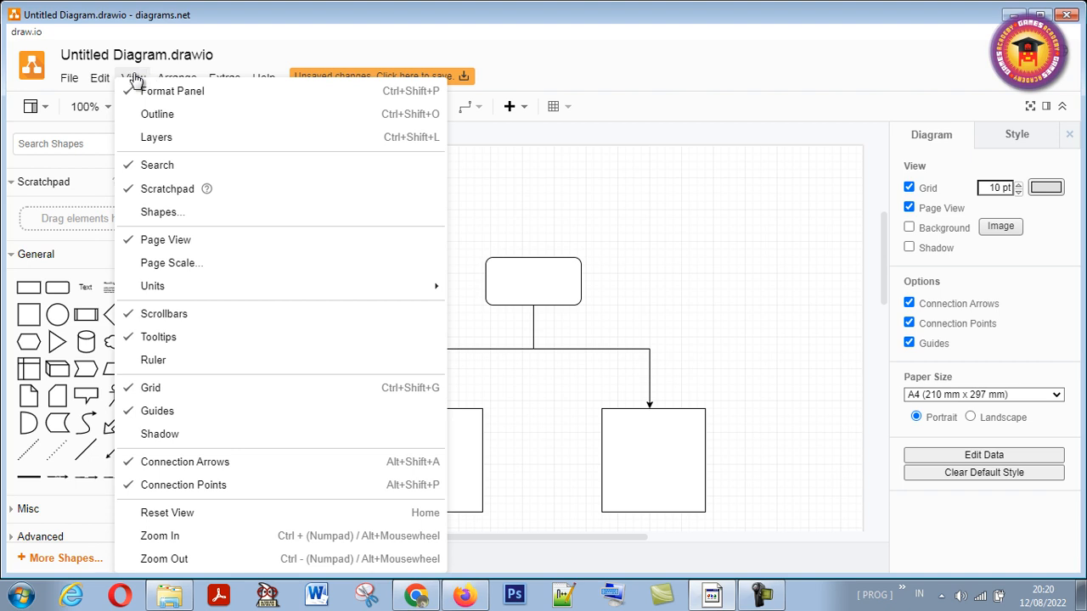
left_click(160, 138)
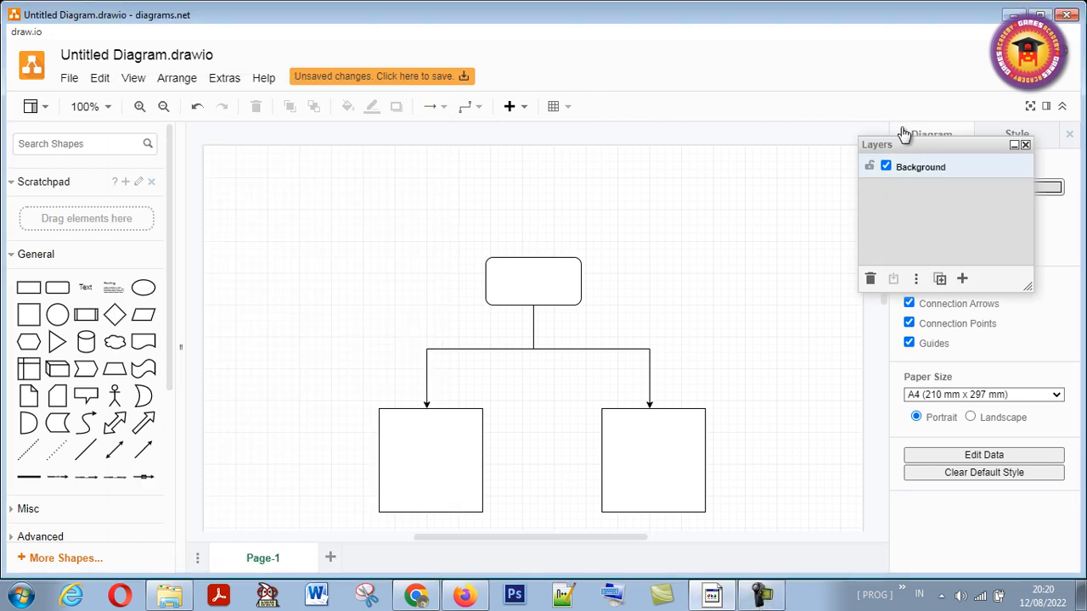
left_click_drag(905, 148, 922, 147)
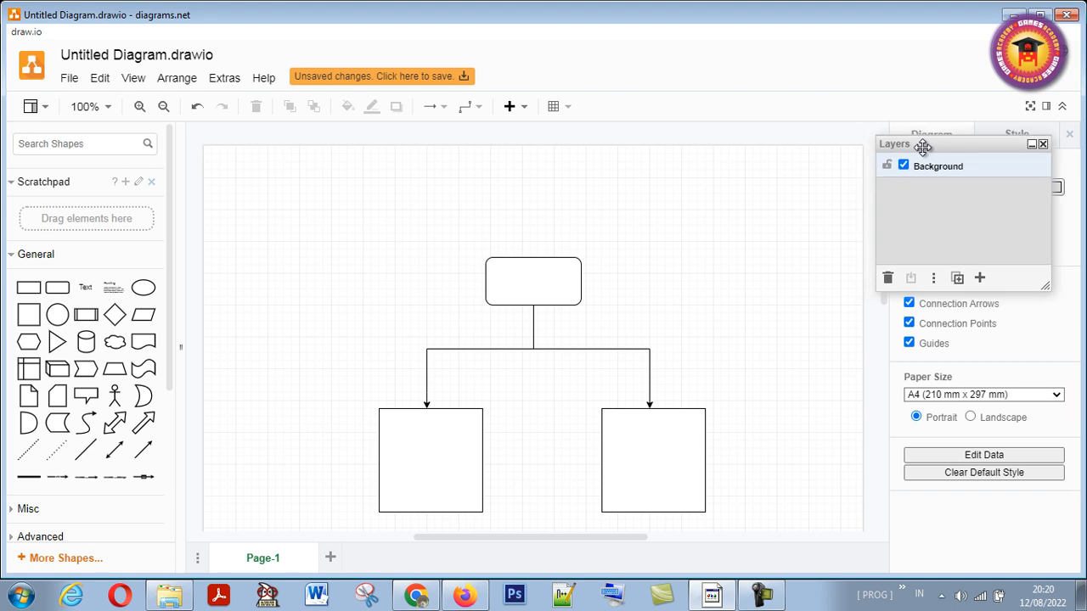
left_click(932, 280)
left_click(648, 446)
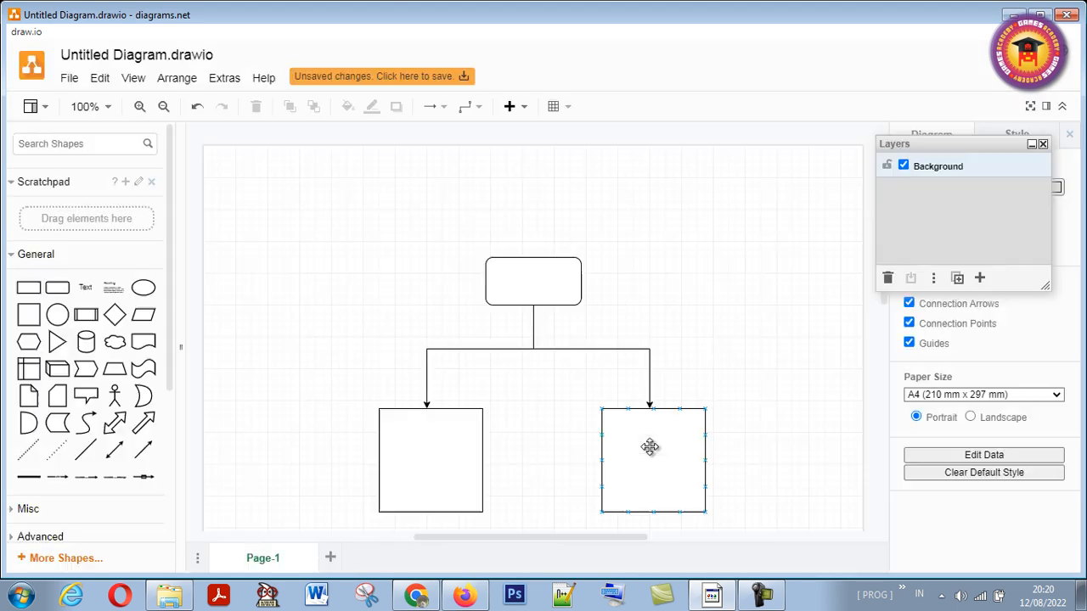
left_click(979, 278)
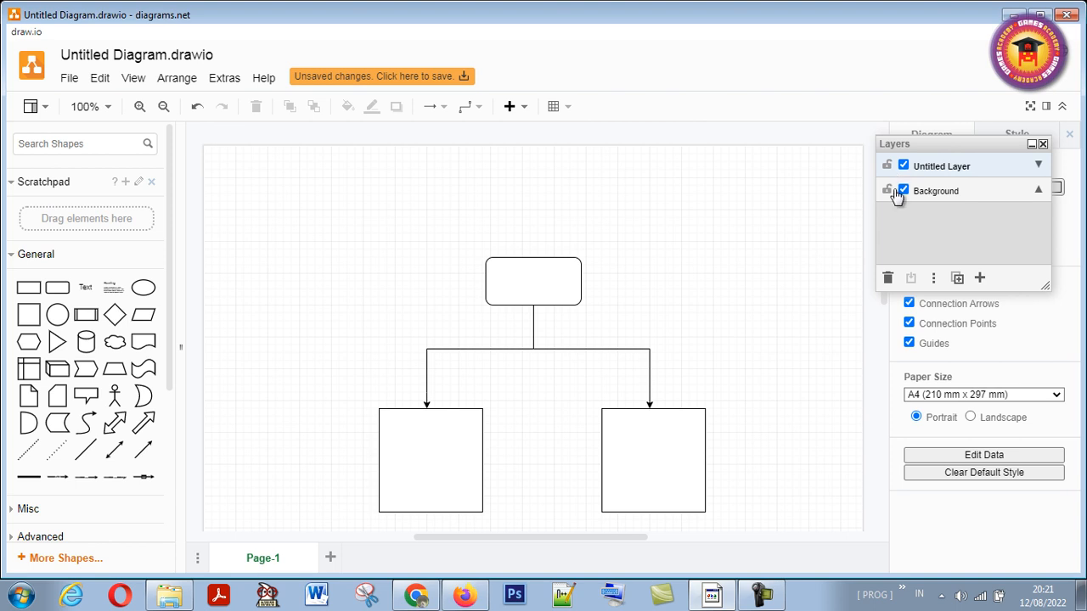
- Start inserting an image into the diagram so that its URL can be entered
right_click(635, 452)
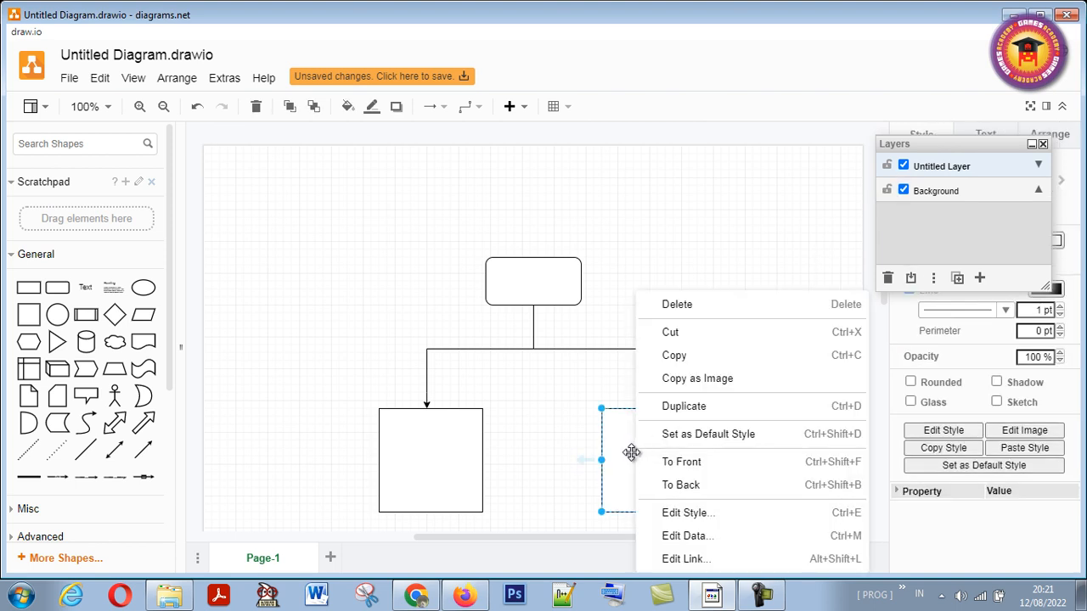
left_click(632, 452)
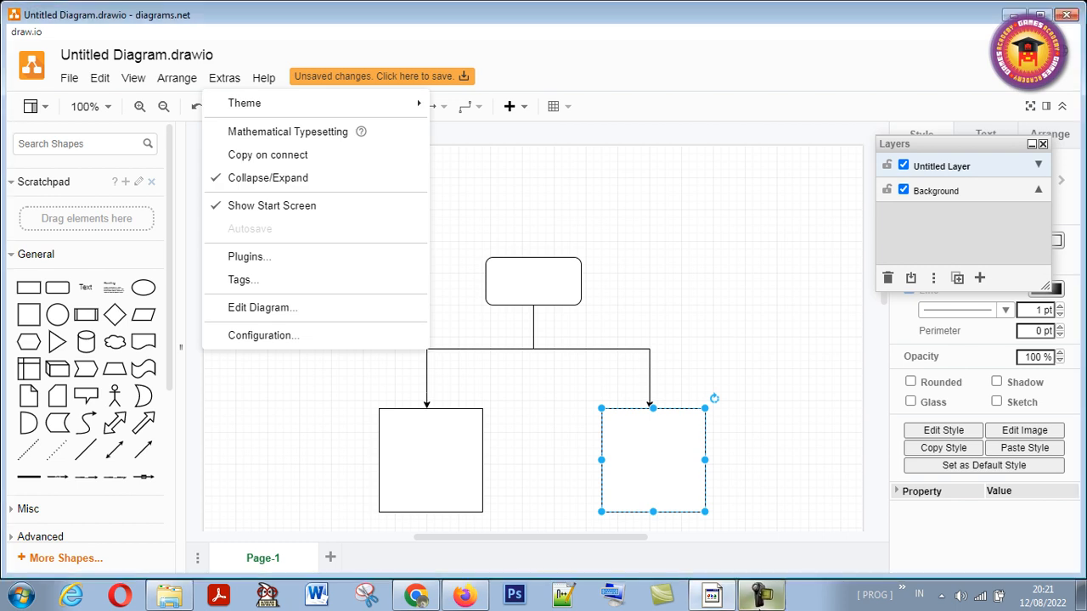
left_click(175, 77)
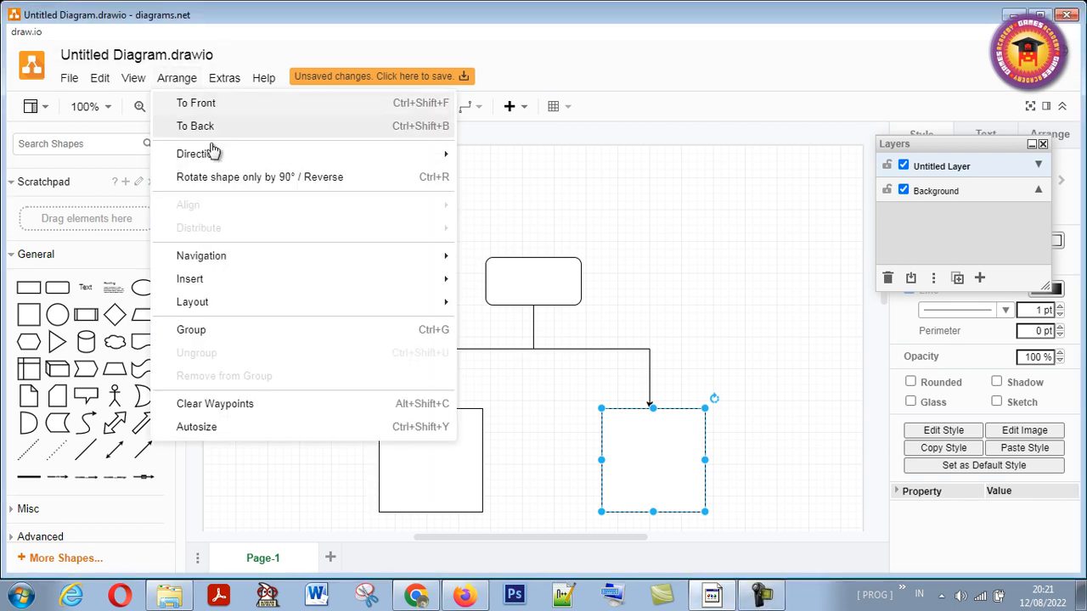
mouse_move(322, 286)
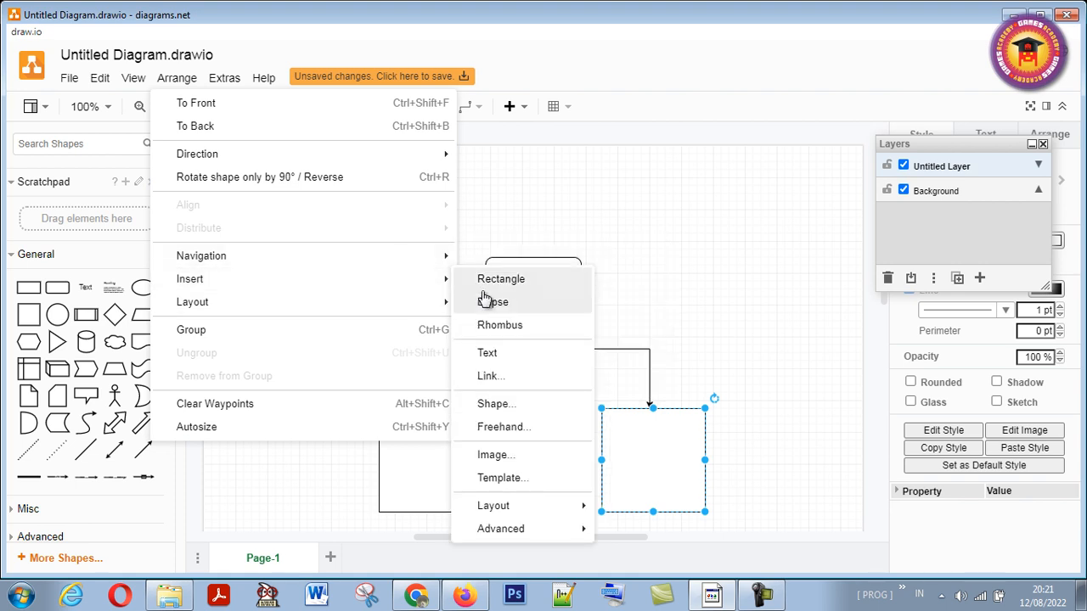
left_click(497, 459)
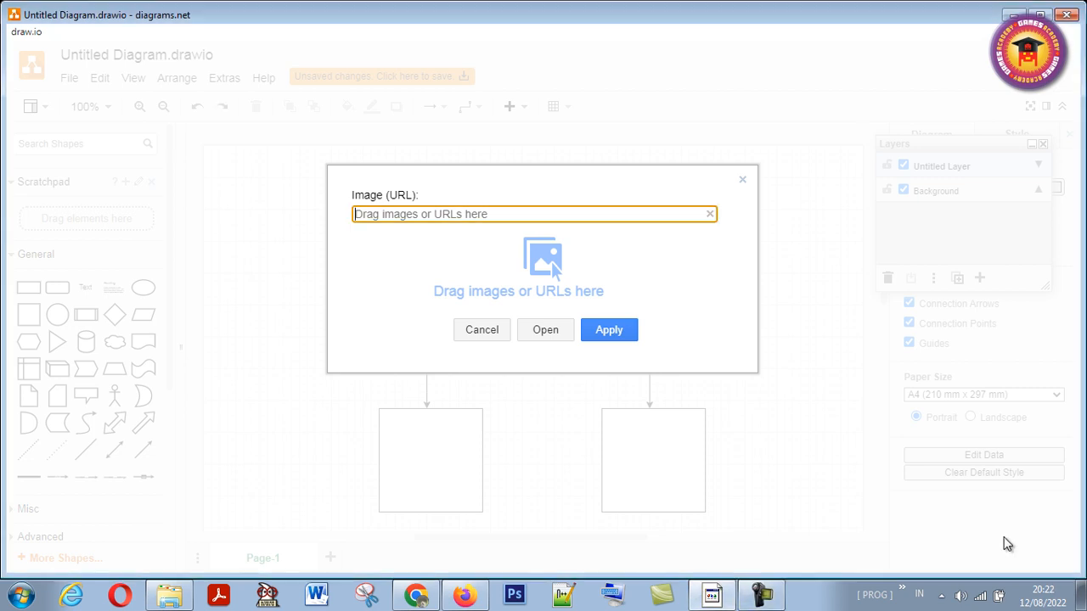
left_click(766, 597)
left_click(765, 598)
left_click(764, 600)
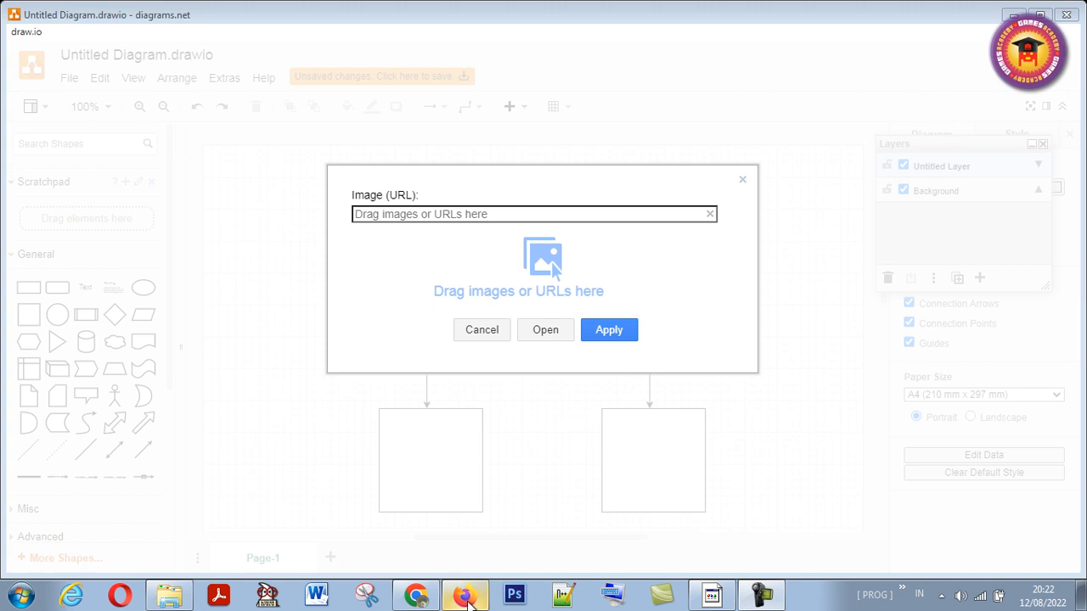
- Copy the image link of the previewed Shutterstock ammo photo in Firefox and insert the photo into the draw.io diagram by that URL
left_click(466, 599)
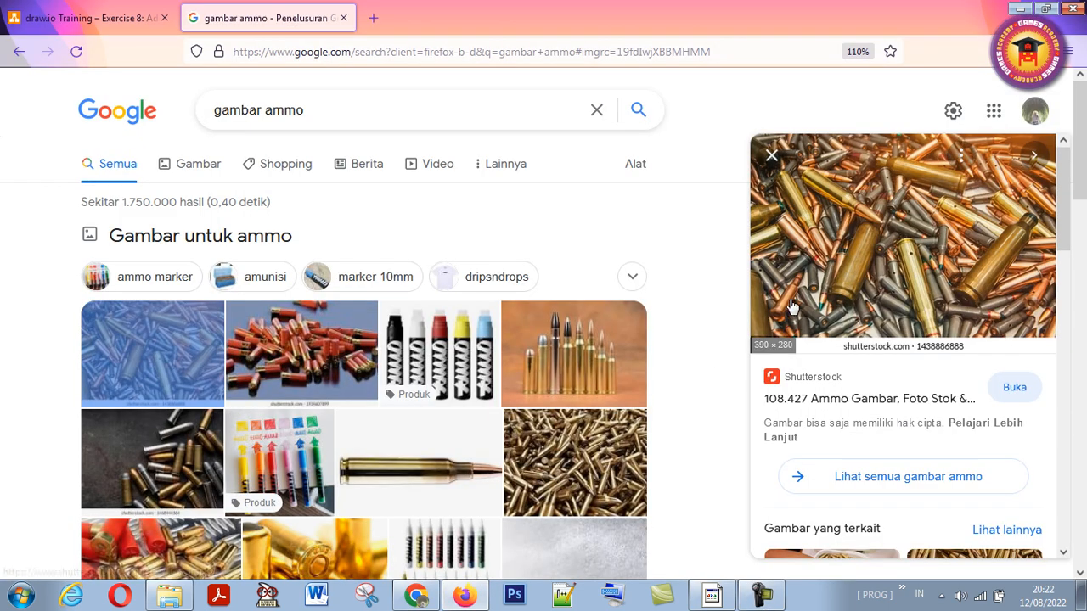
right_click(878, 245)
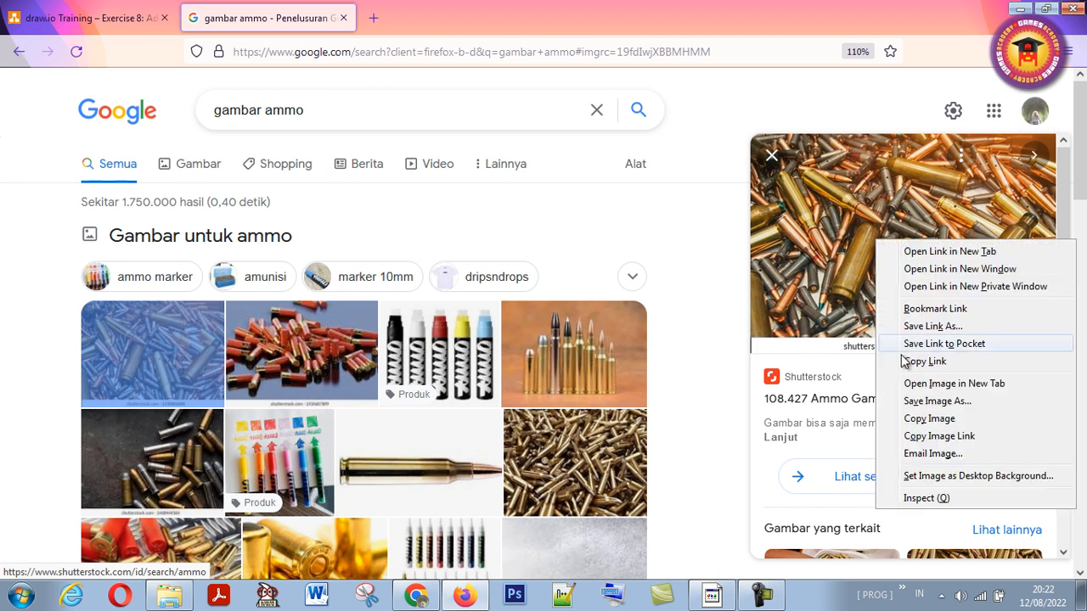
left_click(938, 436)
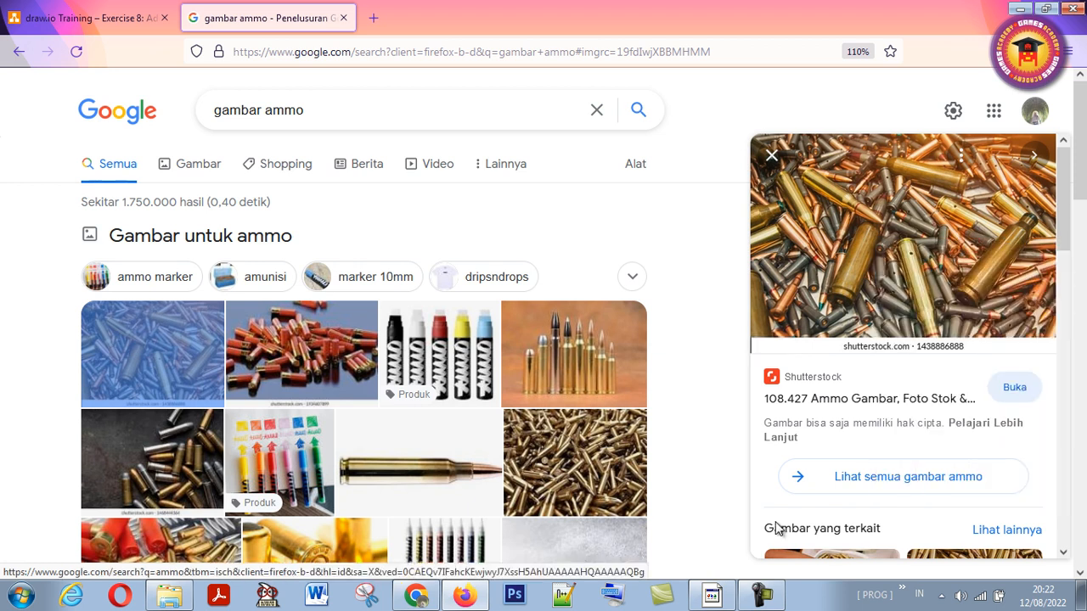
left_click(712, 595)
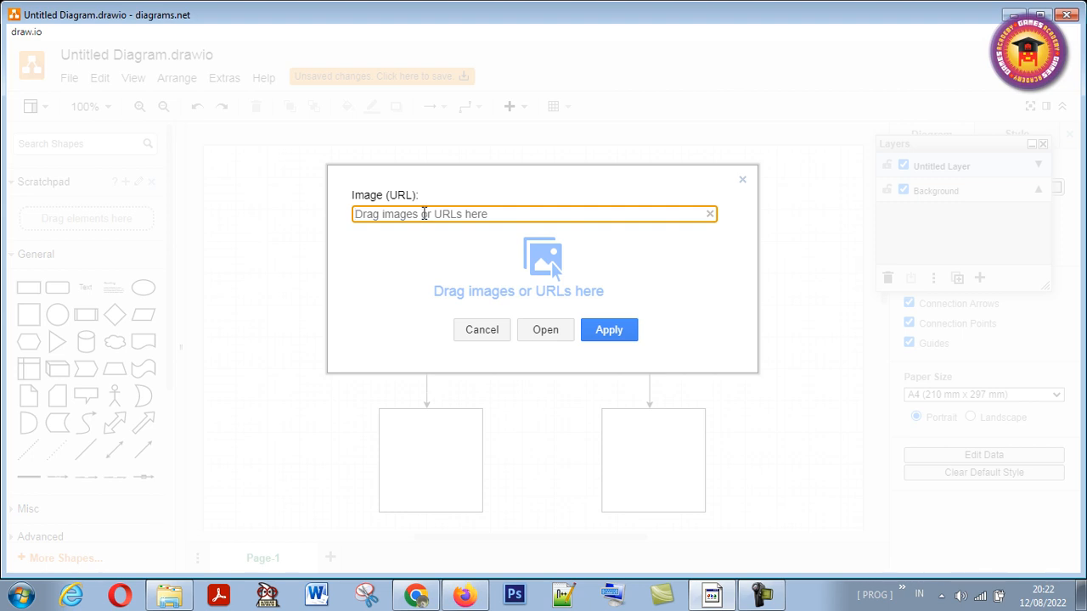
key("ctrl+v")
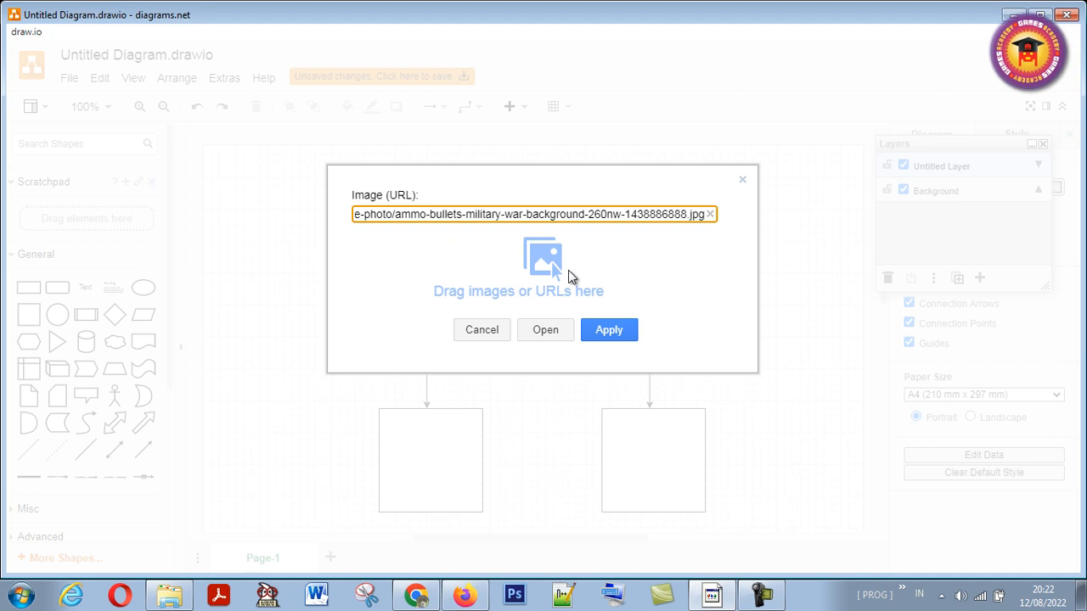
left_click(613, 338)
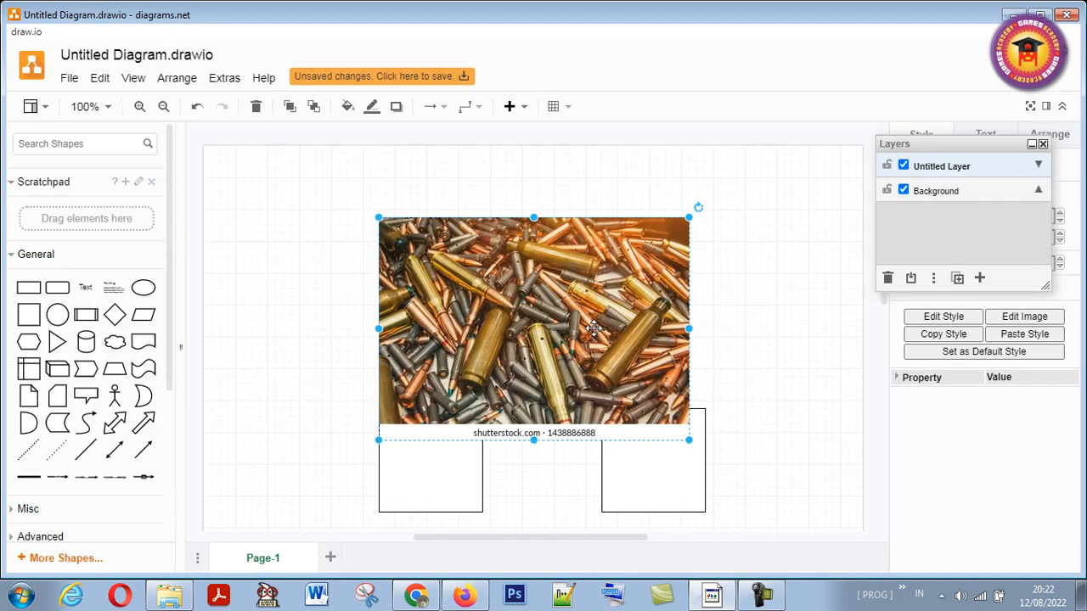
- Shrink the ammo photo and centre it inside the left square
left_click_drag(538, 334, 506, 374)
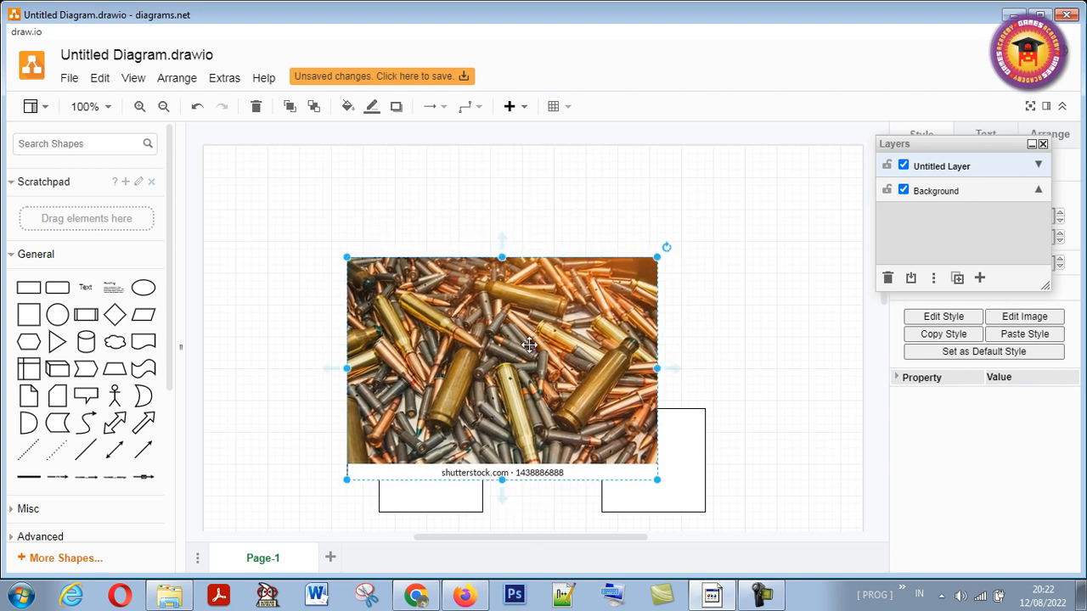
left_click_drag(657, 257, 448, 416)
left_click_drag(411, 450, 435, 461)
left_click(533, 439)
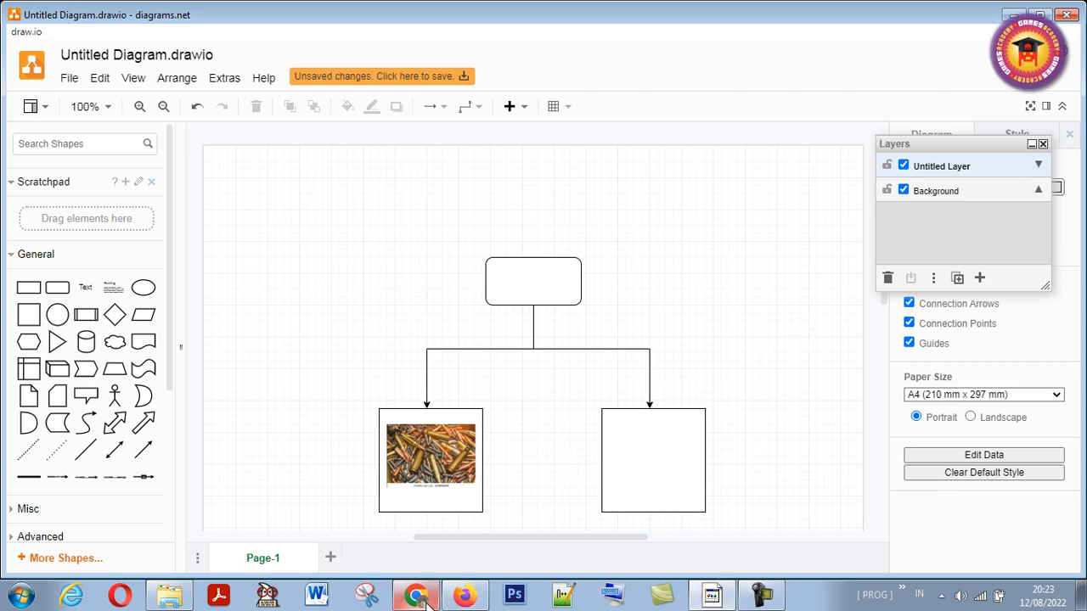
- Switch to Firefox, preview the Tokopedia Ammo Marker picture in the search results and copy its image link
left_click(463, 599)
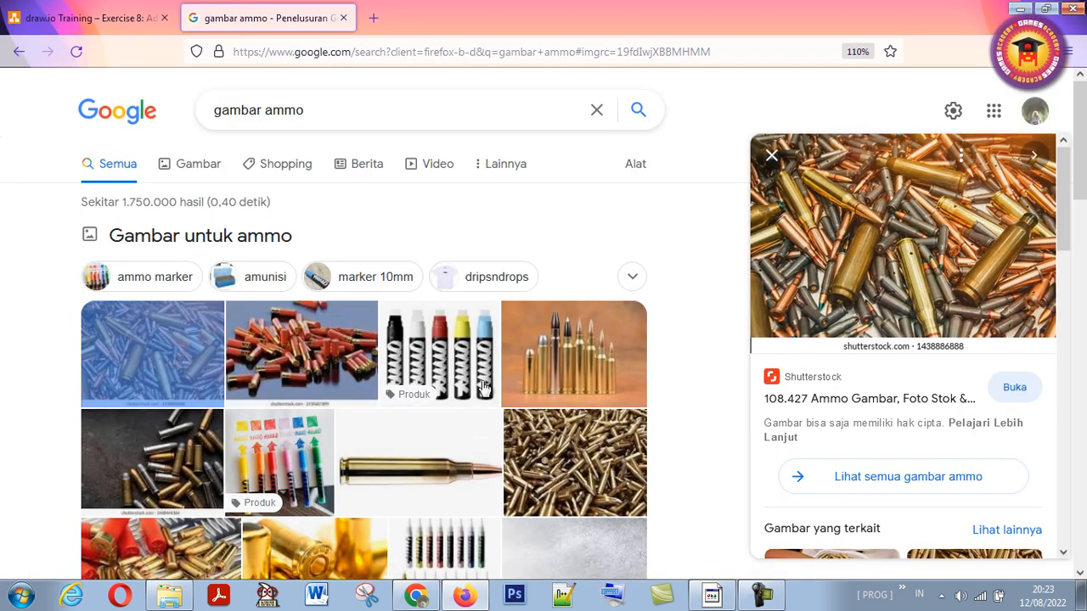
left_click(422, 355)
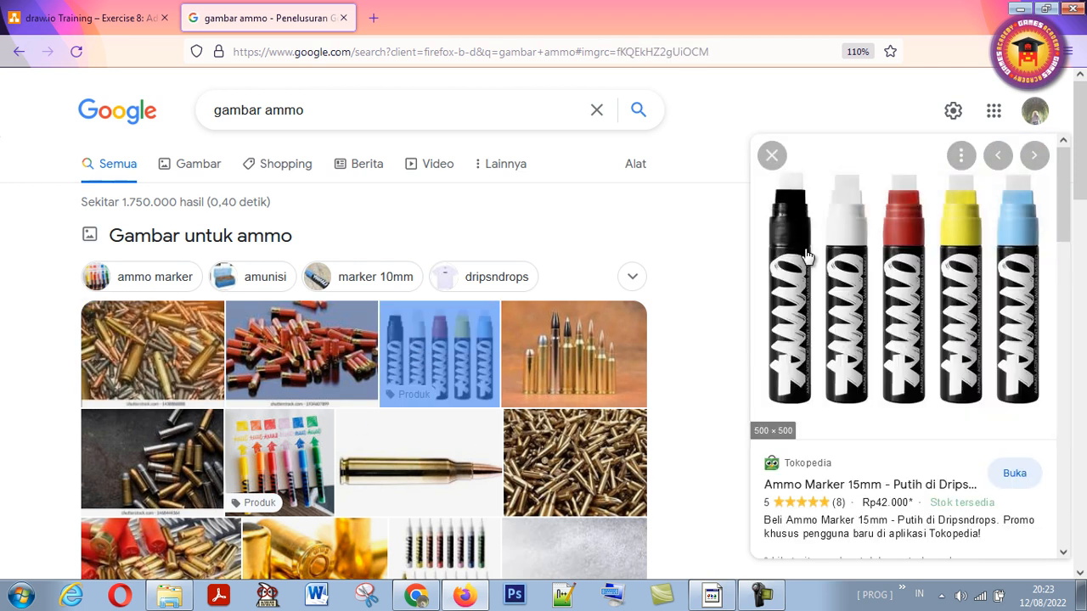
right_click(871, 281)
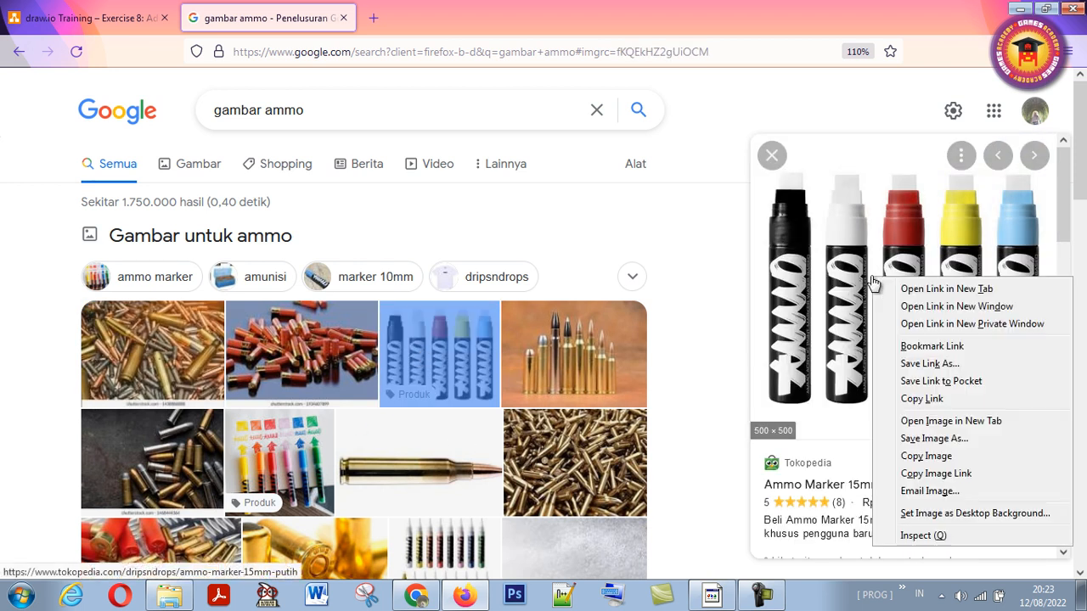
left_click(949, 473)
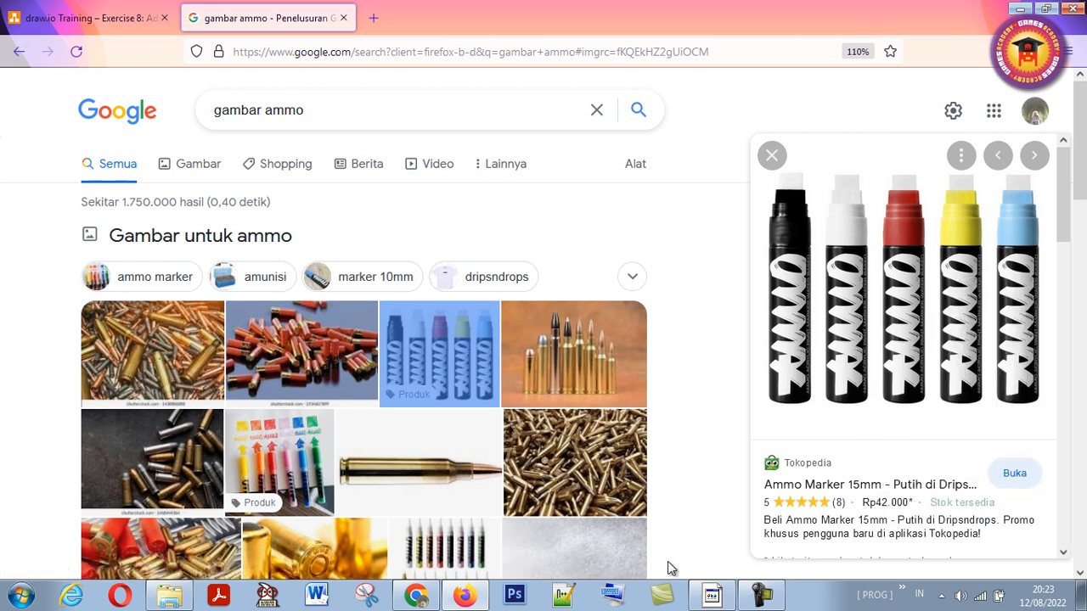
- Return to draw.io and insert the marker picture into the diagram using the copied image URL
left_click(712, 594)
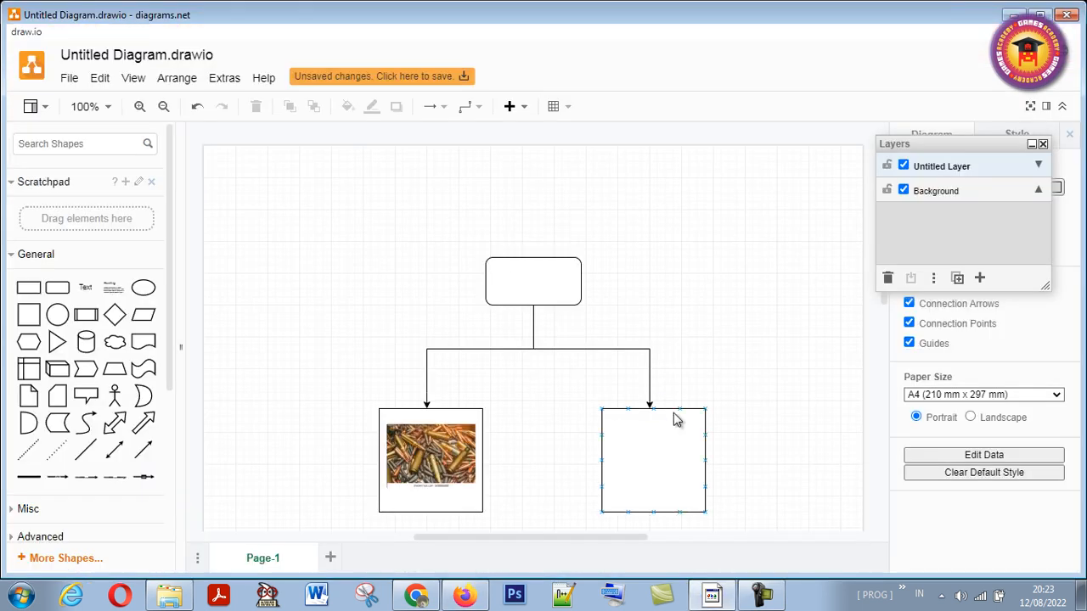
left_click(183, 78)
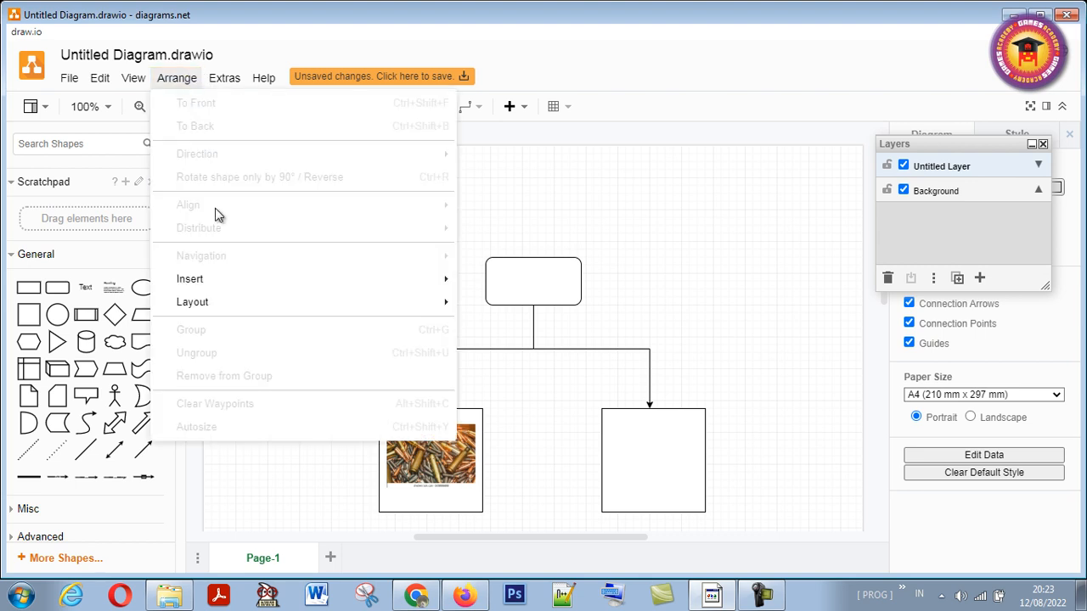
mouse_move(424, 302)
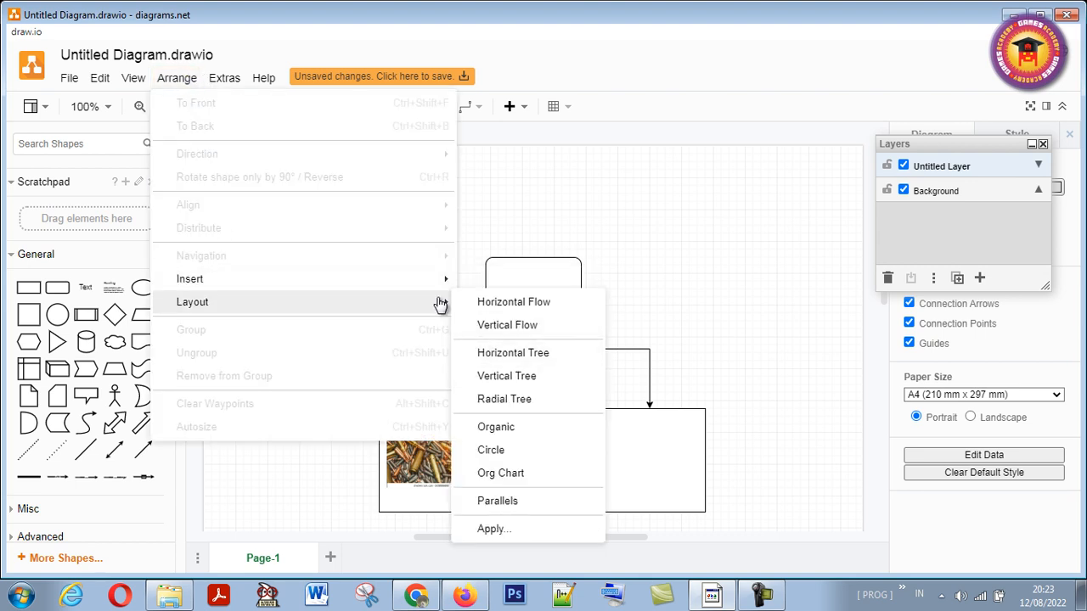
mouse_move(425, 279)
left_click(514, 458)
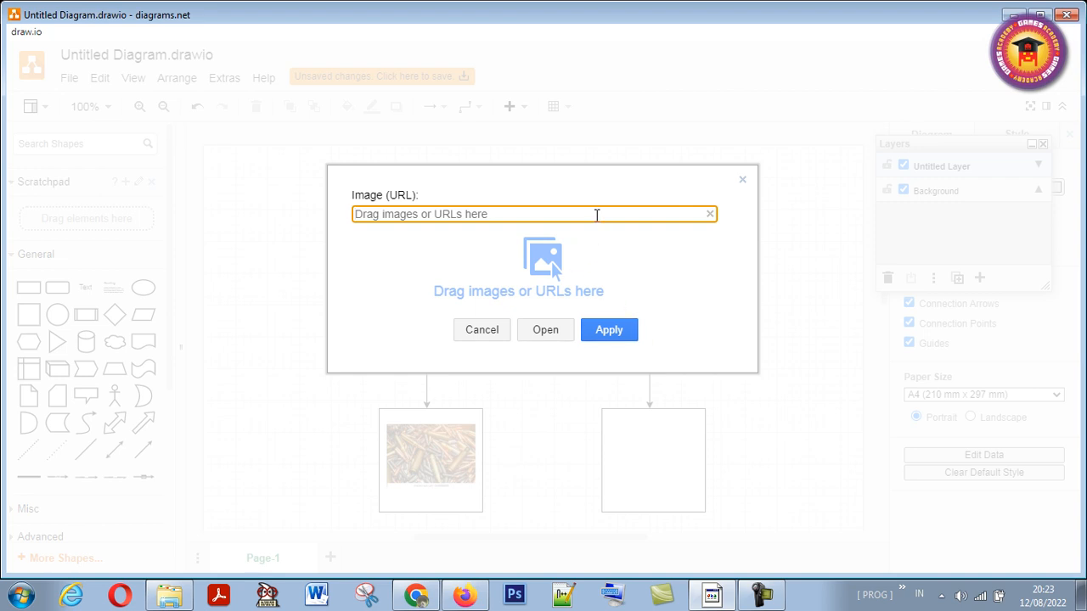
key("ctrl+v")
left_click(611, 331)
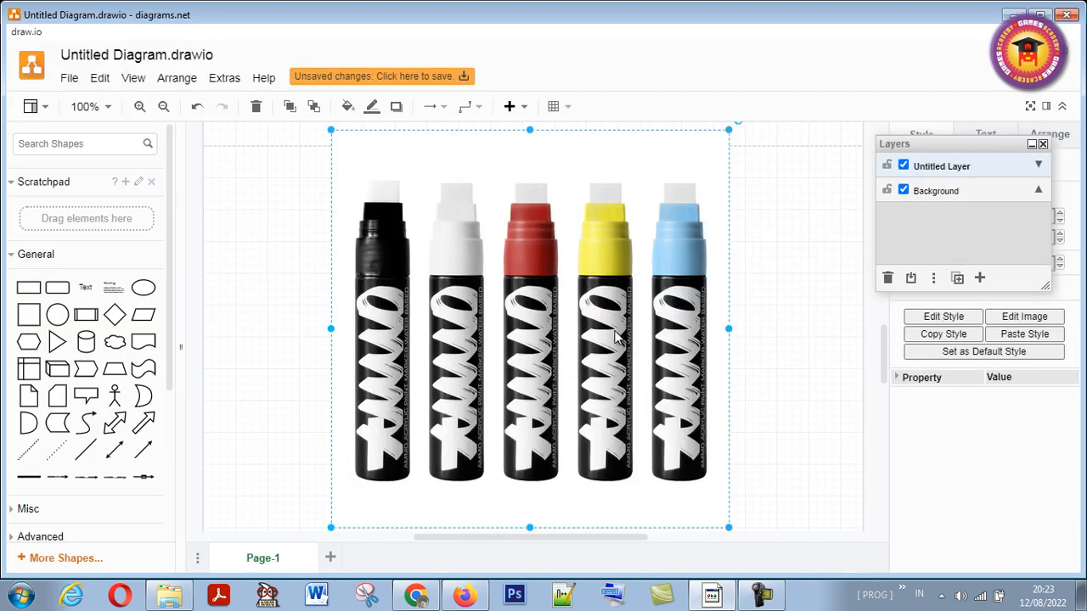
- Shrink the marker picture and centre it inside the right square
left_click_drag(727, 134, 495, 439)
left_click_drag(396, 477, 662, 462)
left_click_drag(703, 413, 689, 431)
left_click(550, 461)
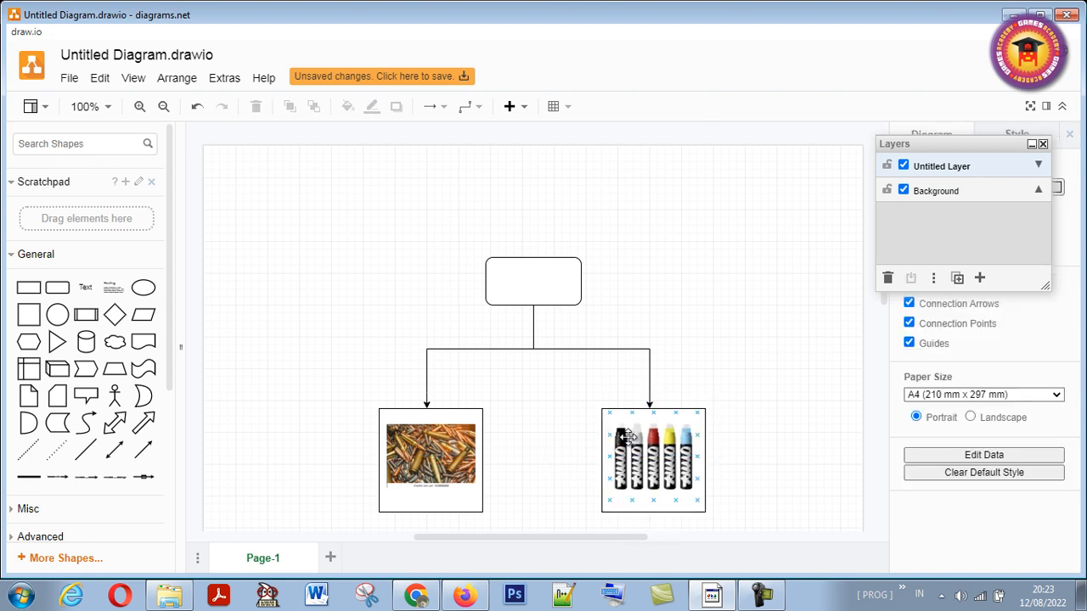
- Insert the local image drawio_logo_RGB_symbol_large.png from the LOGO folder into the diagram
left_click(178, 82)
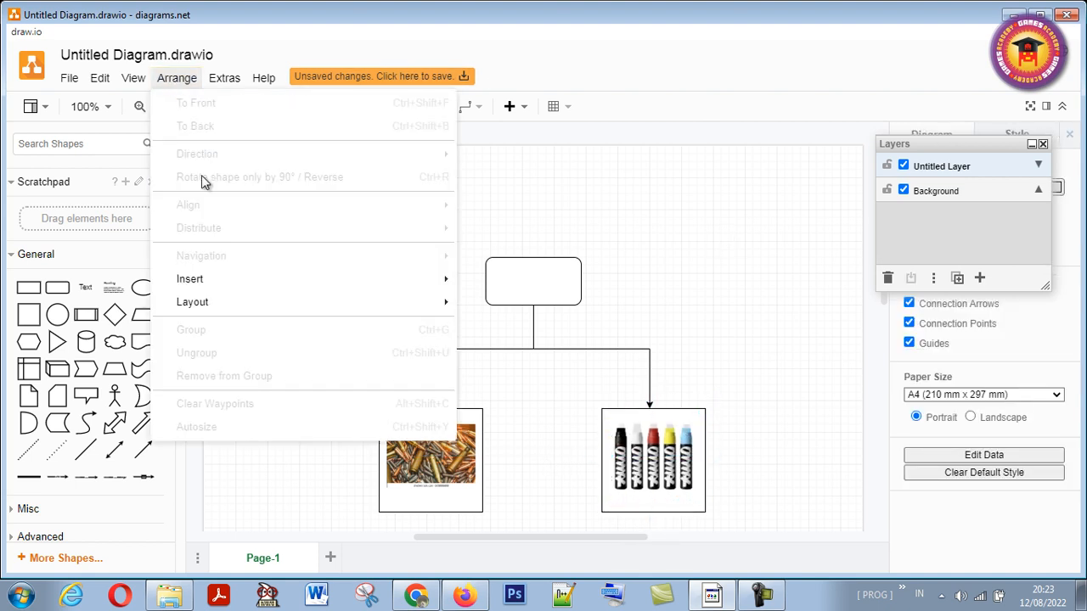
mouse_move(339, 277)
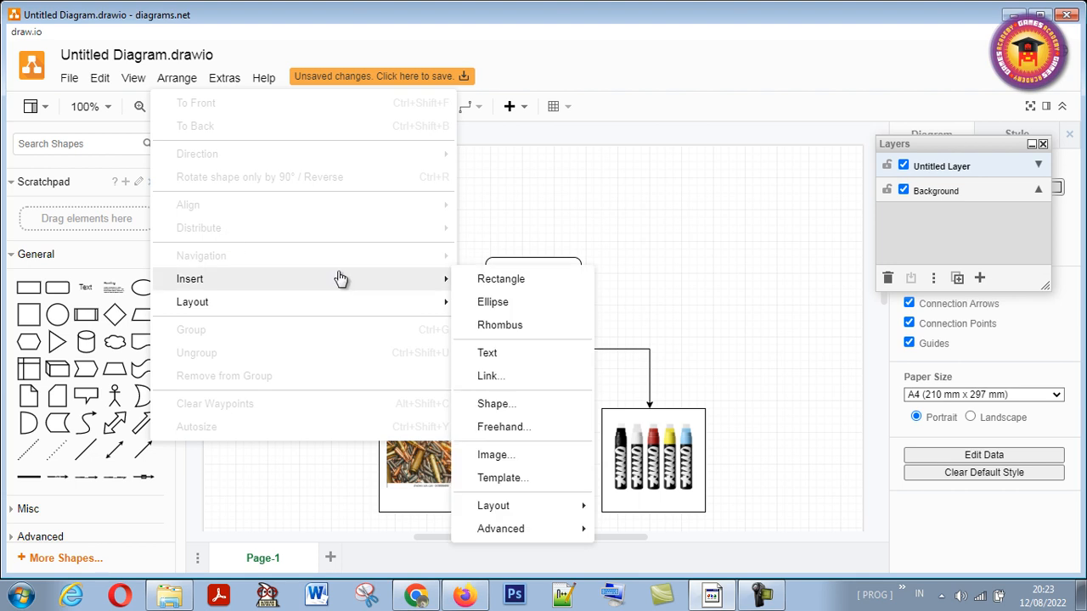
left_click(522, 457)
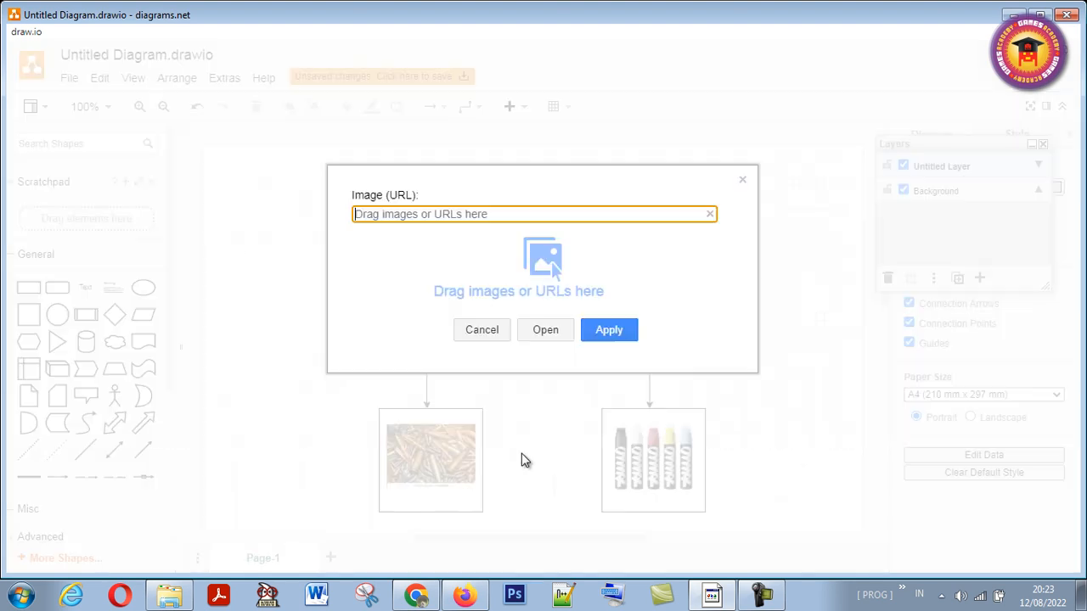
left_click(538, 334)
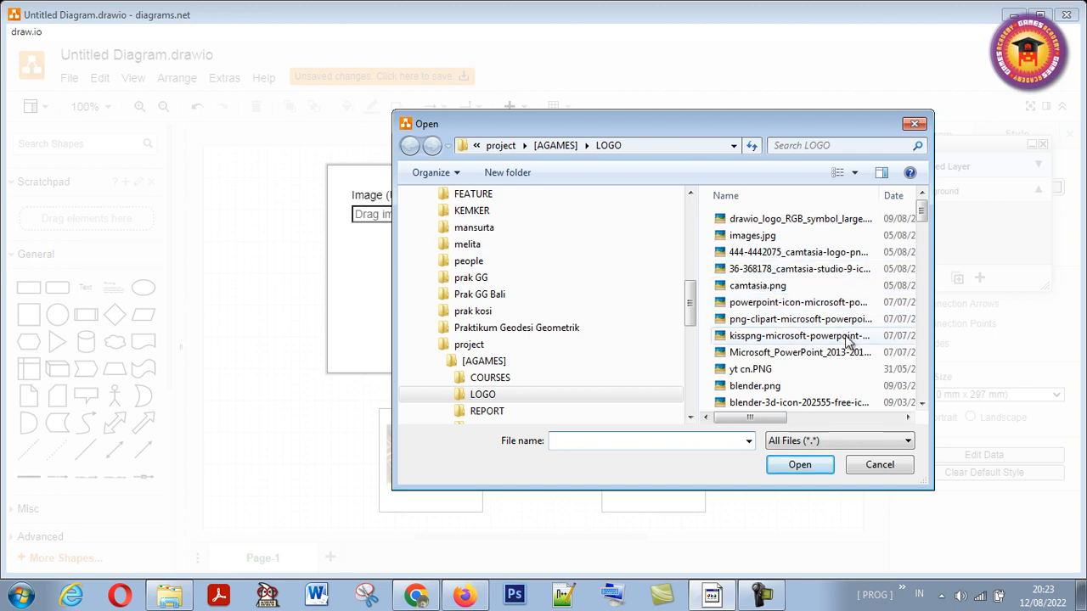
left_click(828, 222)
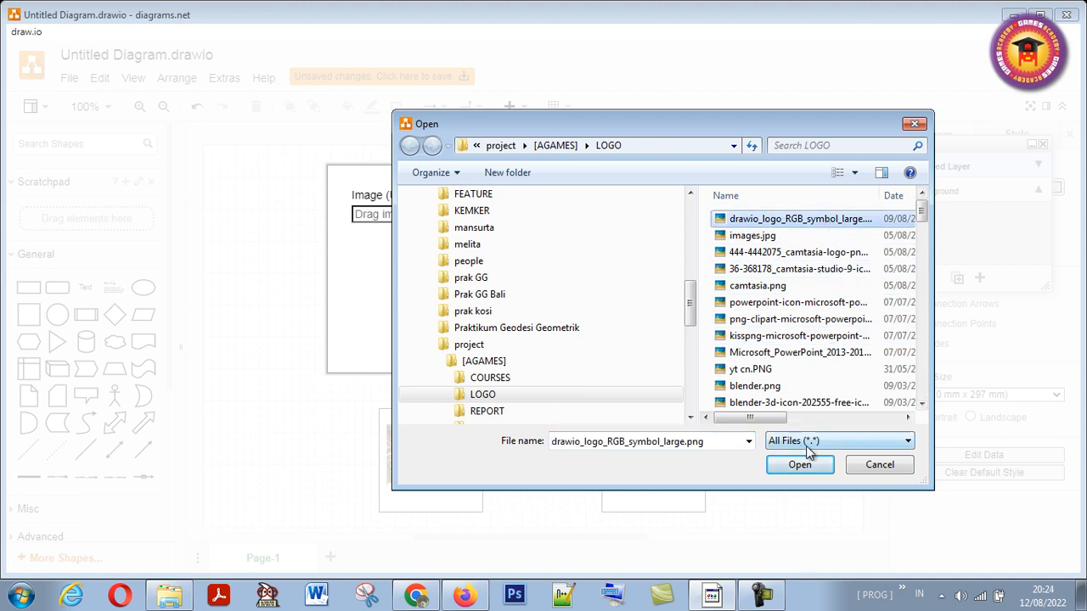
left_click(814, 464)
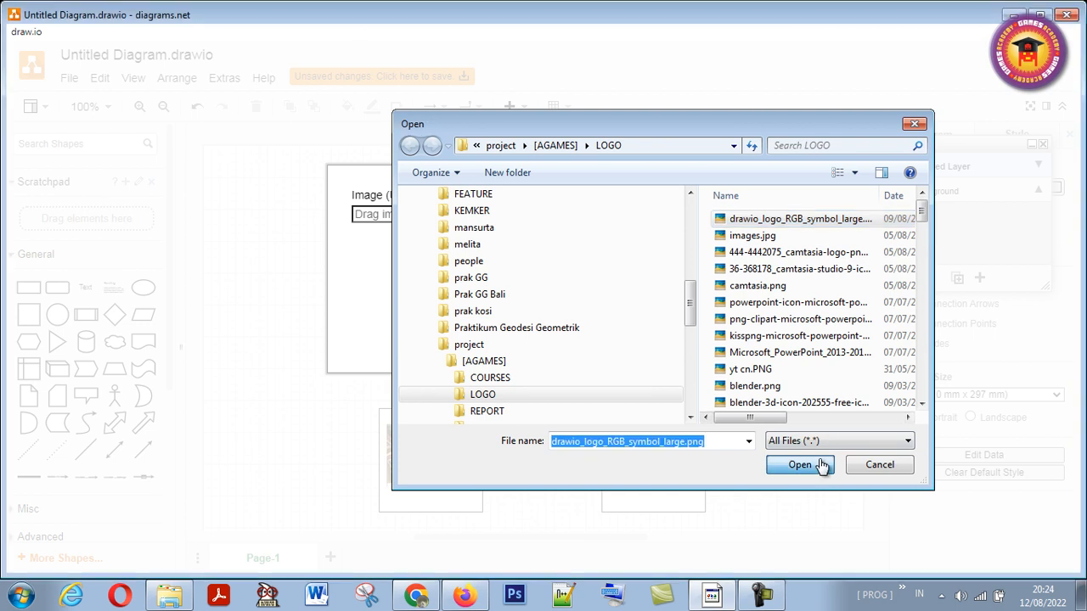
- Shrink the orange draw.io logo and centre it inside the rounded box at the top of the diagram
left_click_drag(643, 209, 546, 344)
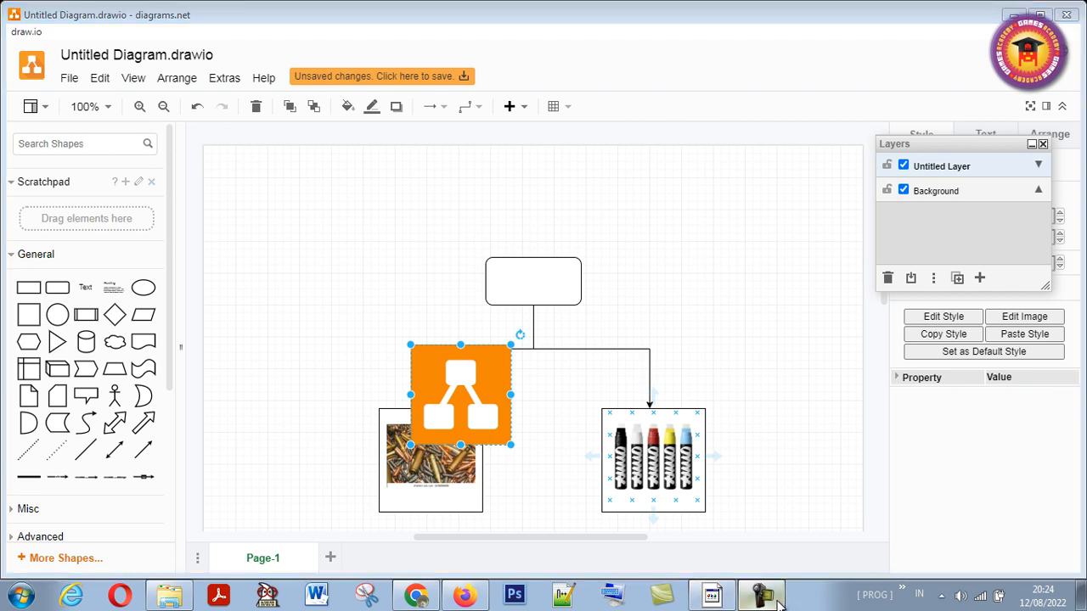
left_click_drag(445, 378, 753, 351)
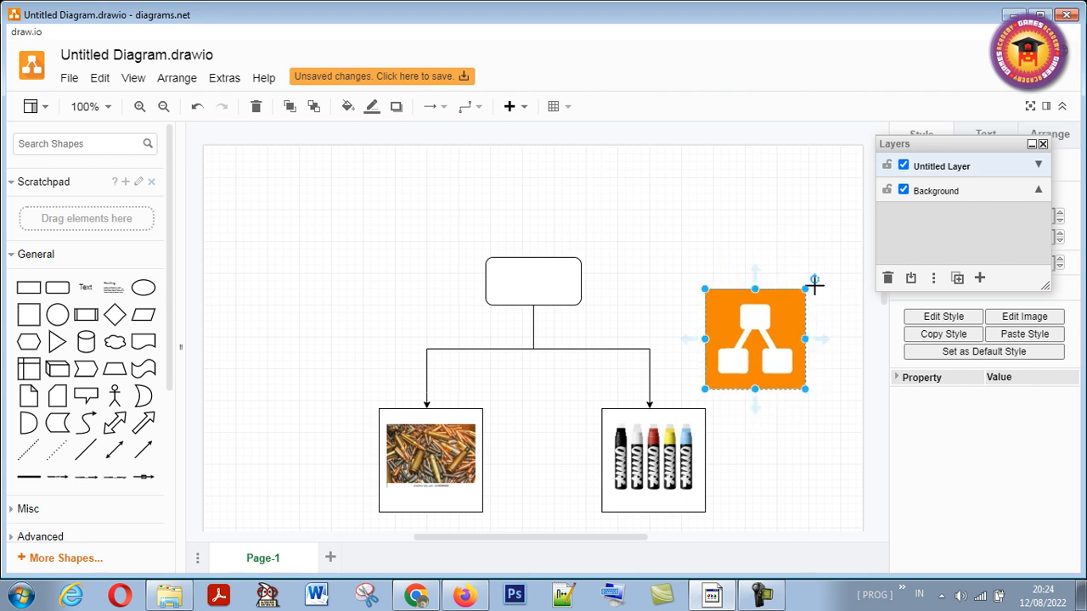
left_click_drag(805, 290, 556, 289)
left_click_drag(574, 253, 534, 276)
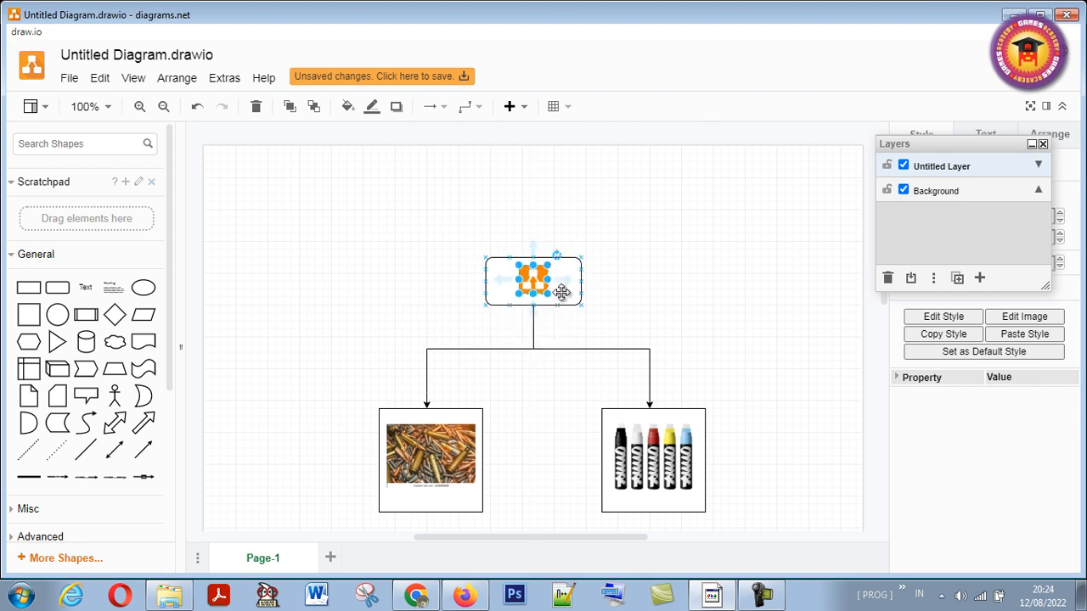
left_click(562, 298)
left_click(643, 293)
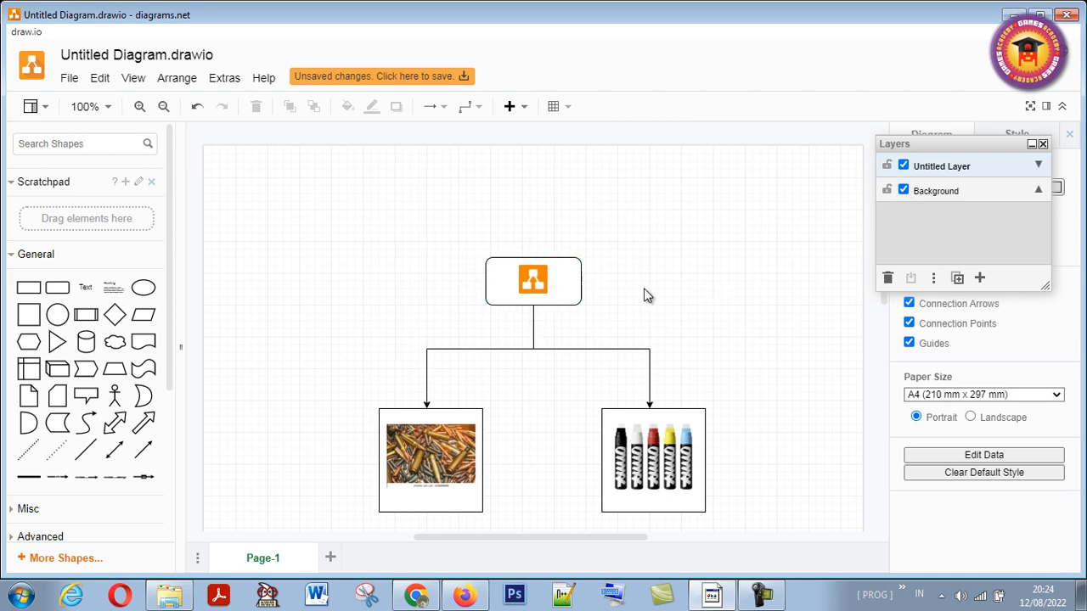
- Hide and show Untitled Layer twice to check which objects belong to it
left_click(903, 167)
left_click(903, 167)
left_click(904, 166)
left_click(904, 166)
- Rename Untitled Layer as gambar
double_click(938, 167)
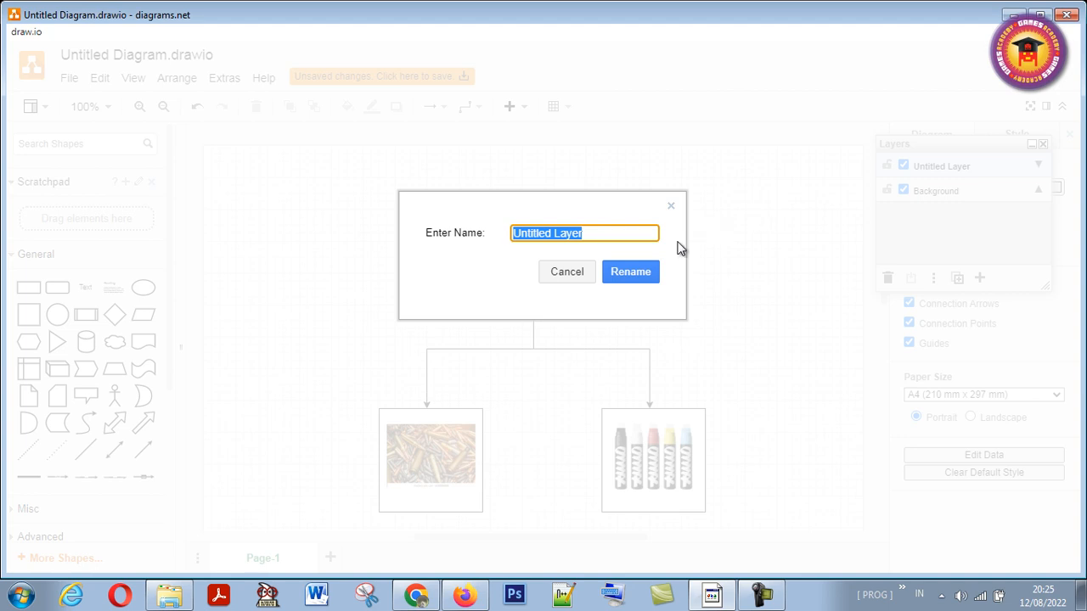
type("gambar")
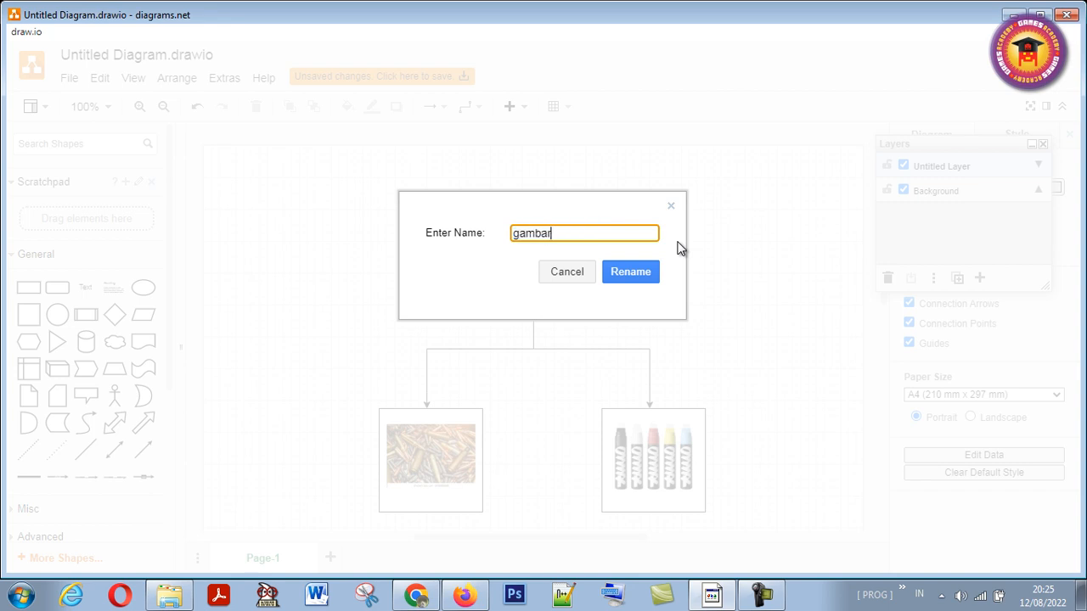
left_click(633, 280)
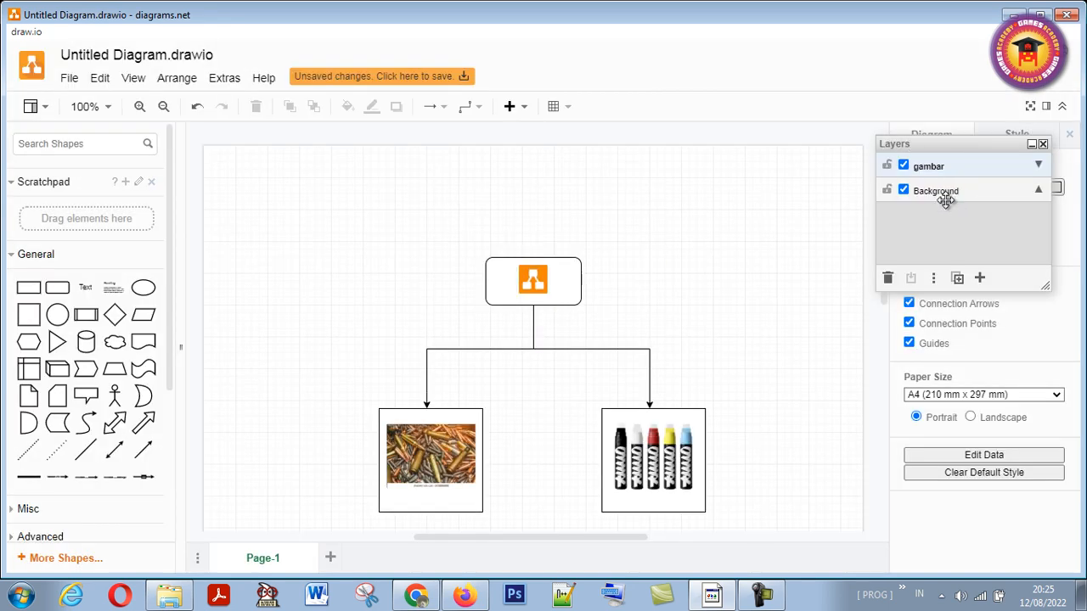
- Rename the Background layer as diagram
double_click(945, 197)
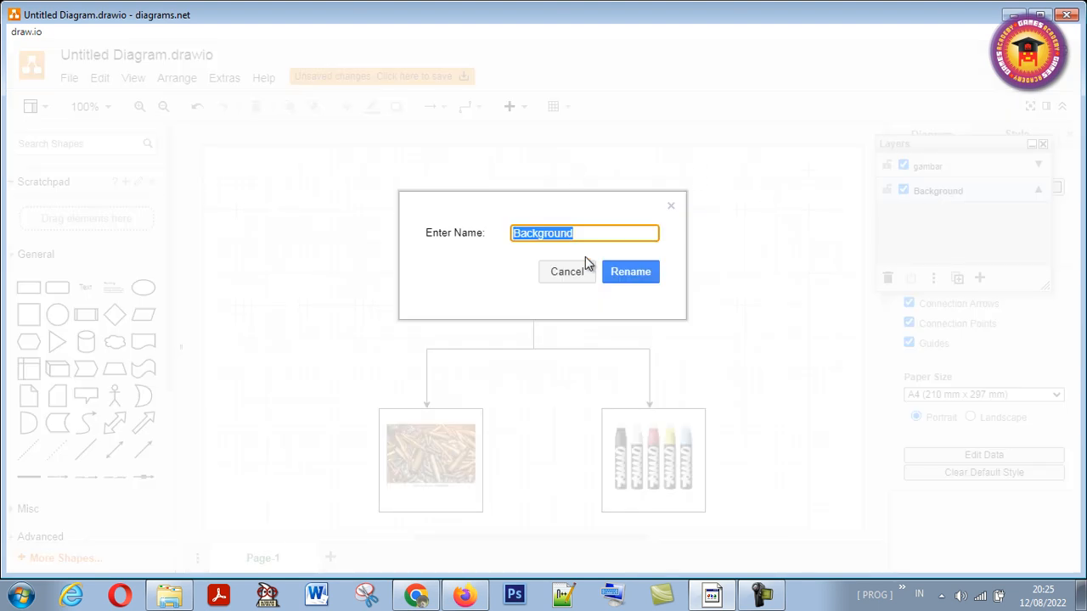
double_click(585, 228)
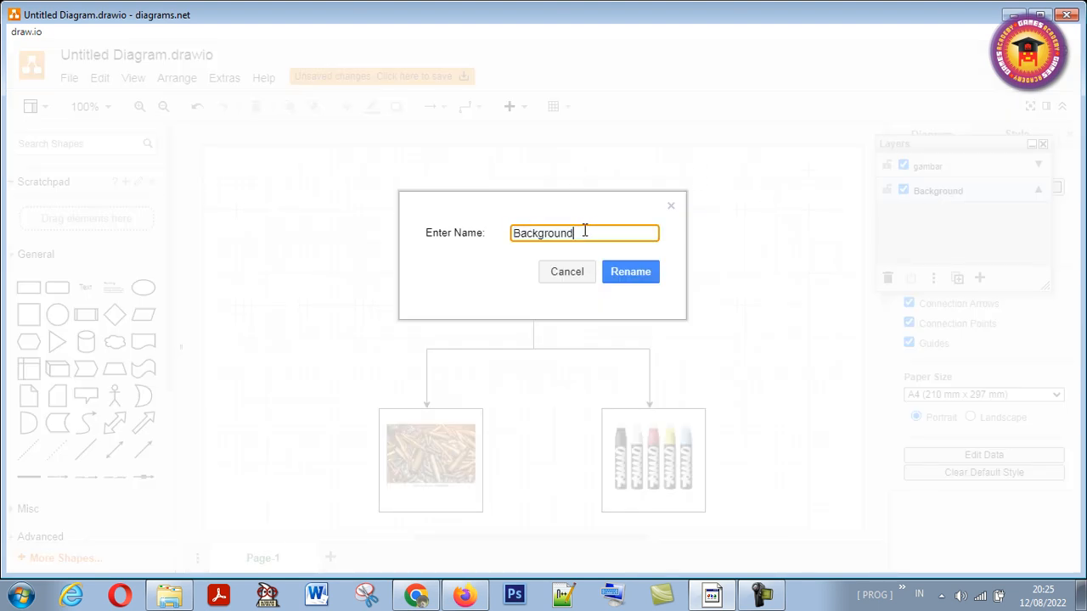
type("diagram")
left_click(637, 277)
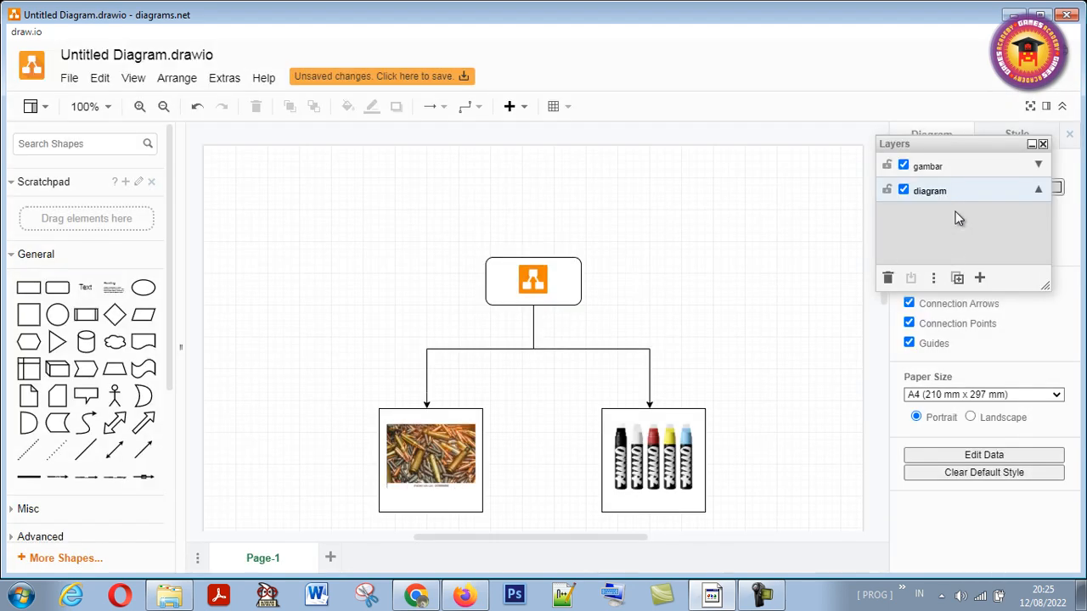
- Move the diagram layer above the gambar layer, and return it below to restore the layer order
left_click_drag(947, 191, 947, 166)
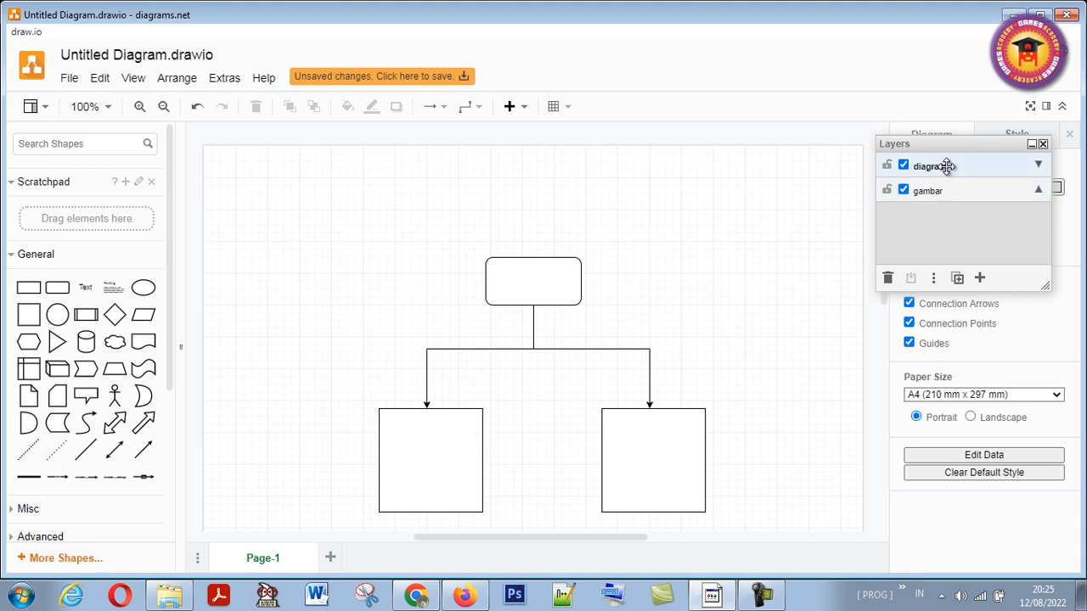
mouse_move(948, 165)
left_mouse_down()
mouse_move(948, 203)
mouse_move(945, 162)
mouse_move(946, 187)
left_mouse_up()
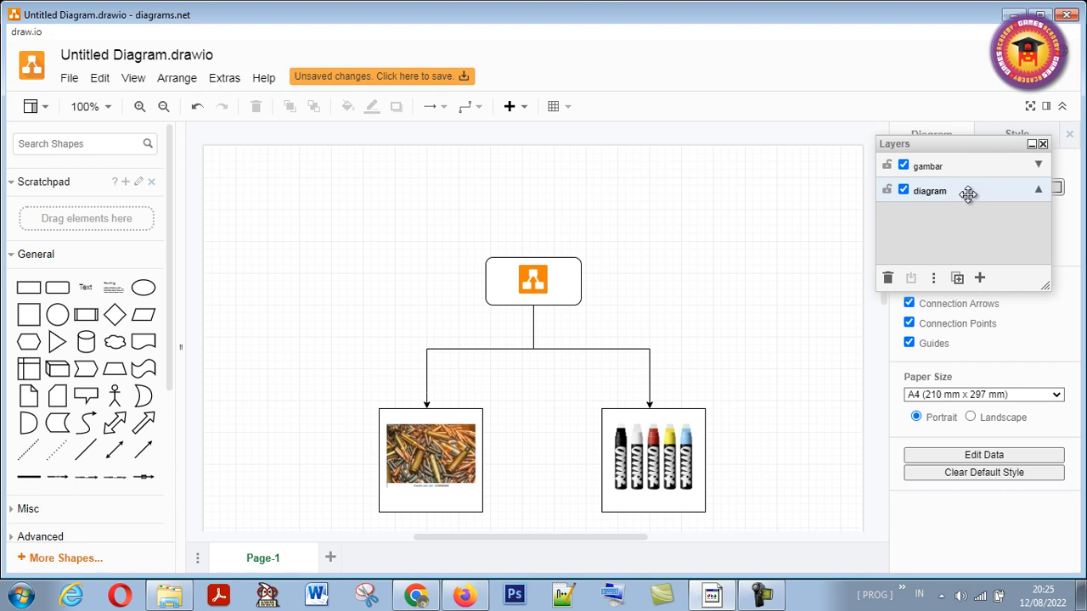